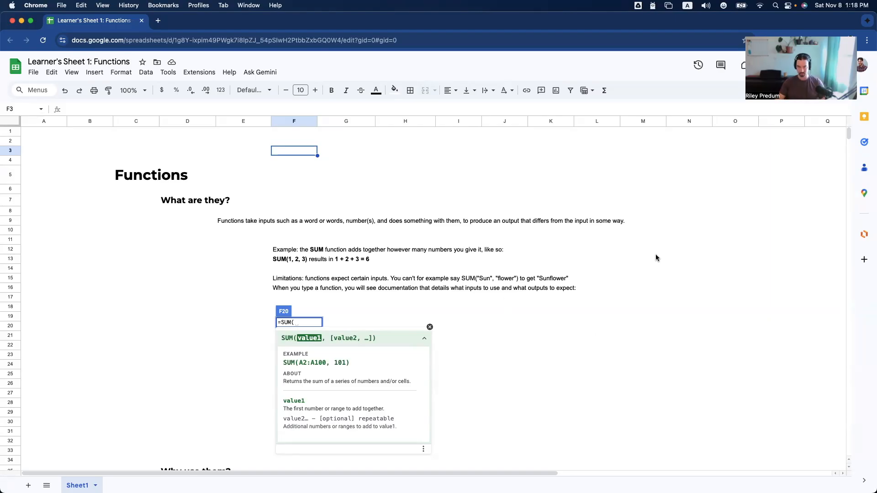
left_click(236, 223)
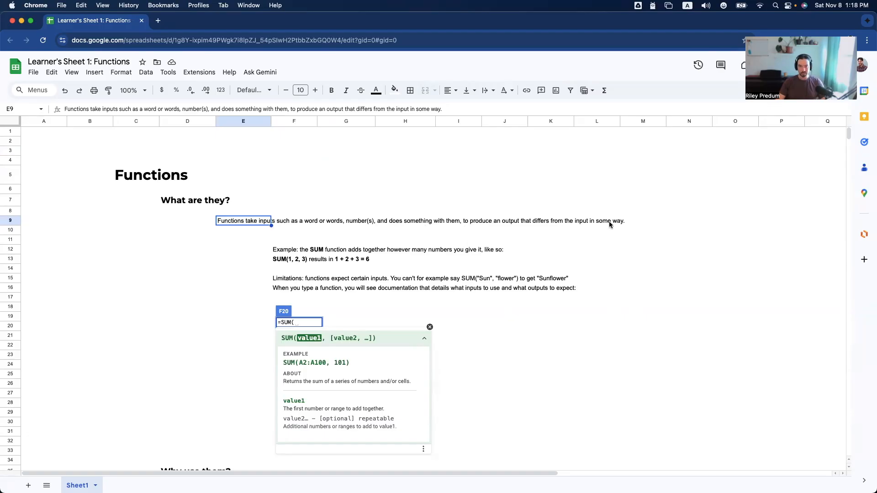
left_click(471, 236)
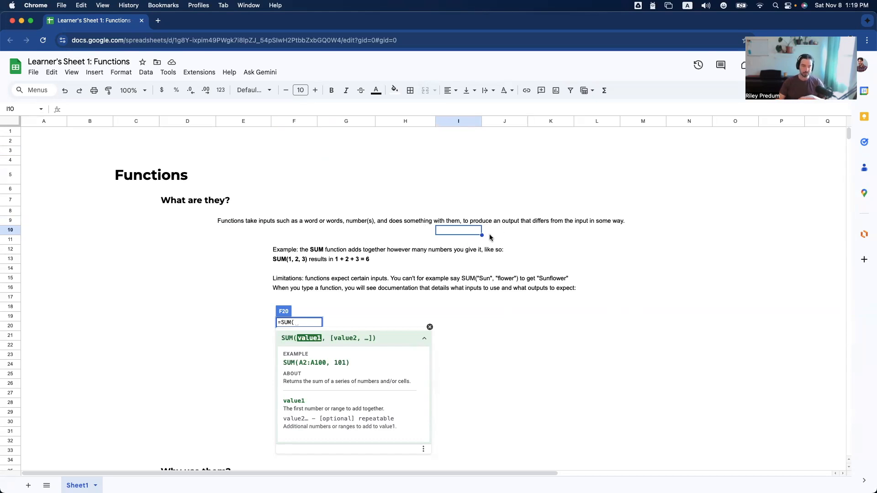
left_click(295, 256)
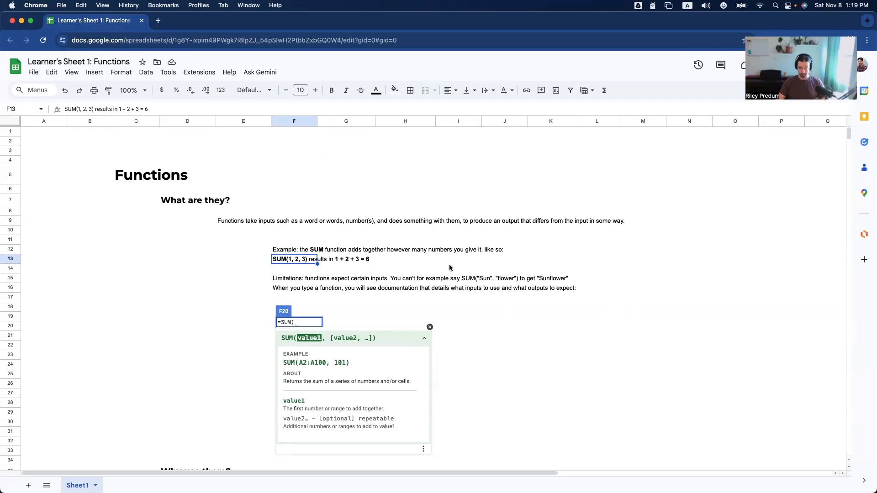
- Enter the formula =SUM(1, 2, 3) in cell H13, beside the written SUM example
left_click(433, 263)
type("=")
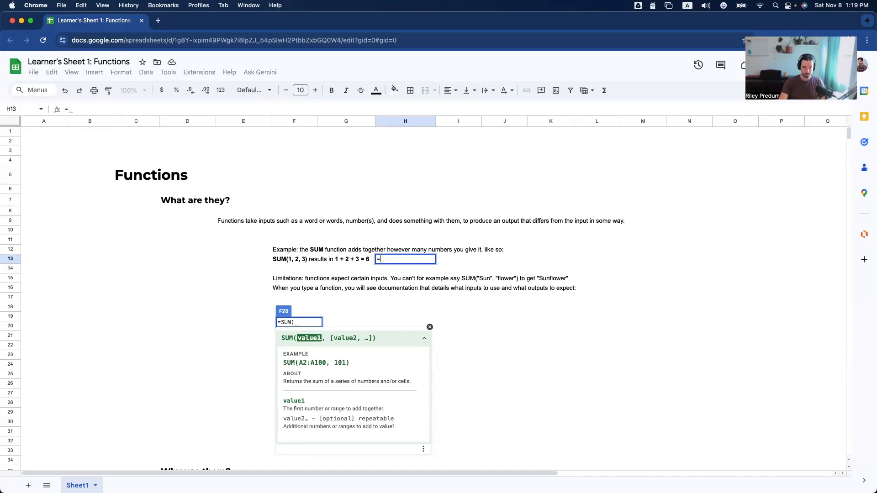
type("SUM(")
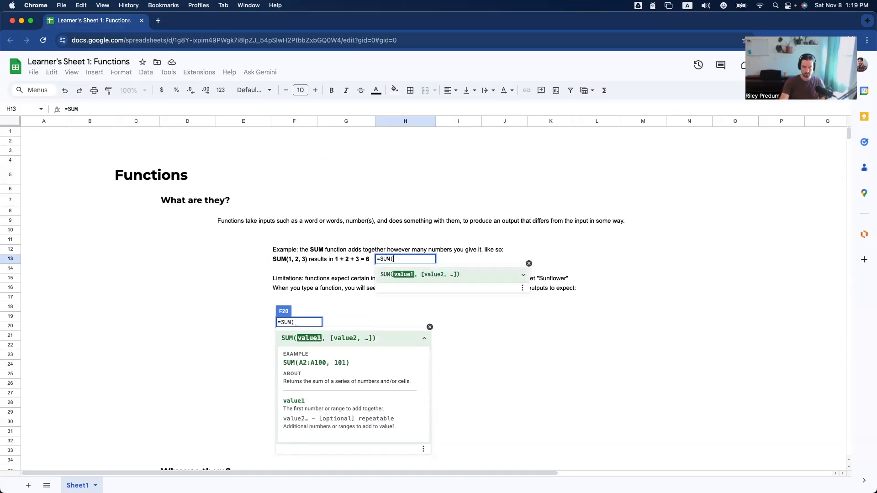
type("1, ")
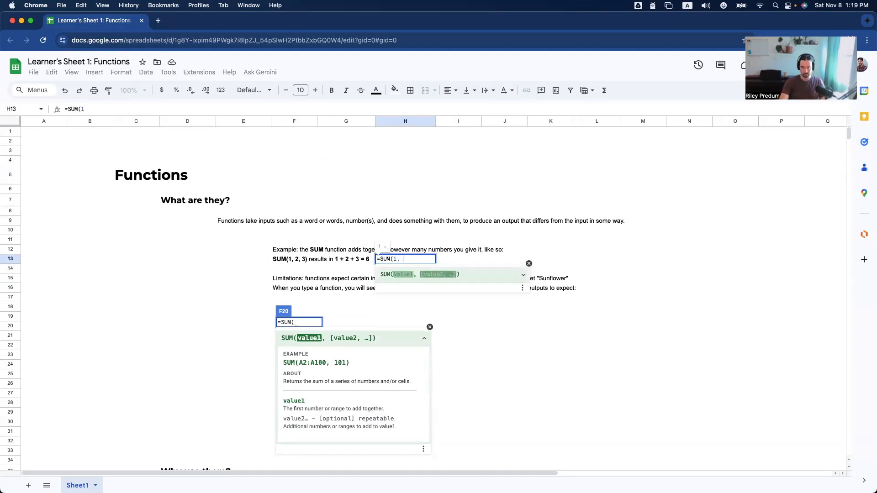
type("2, 3")
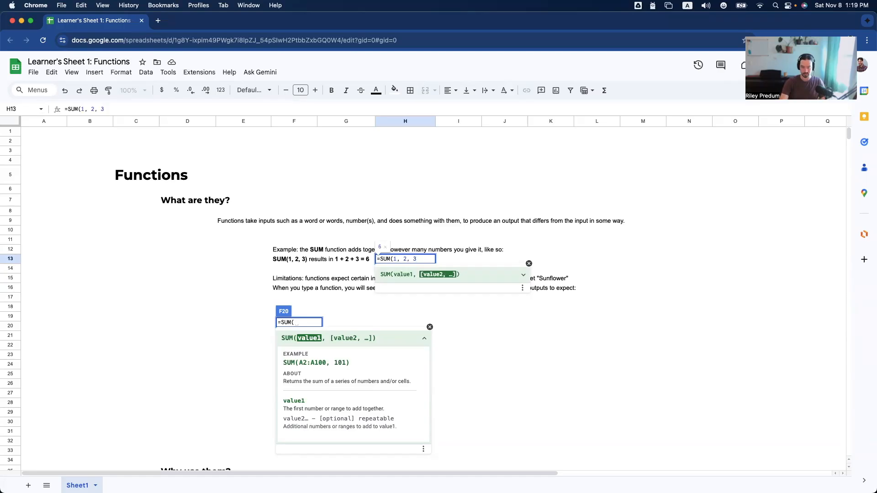
type(")")
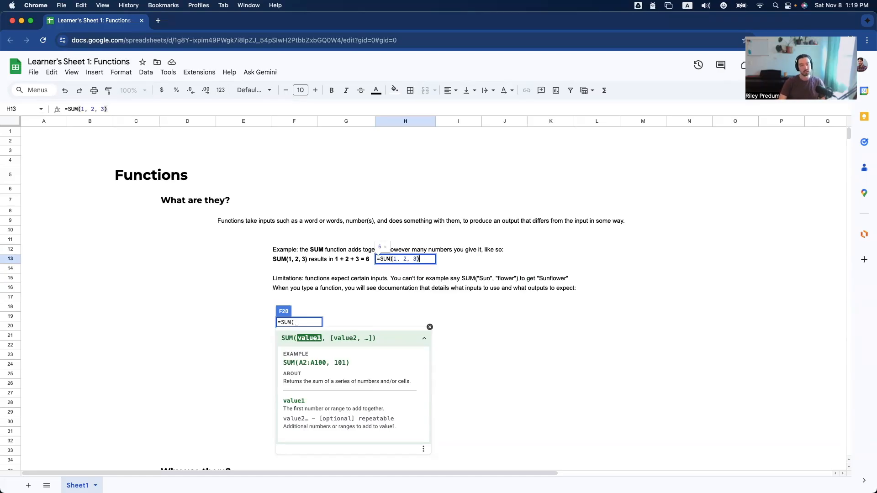
key("Return")
key("Up")
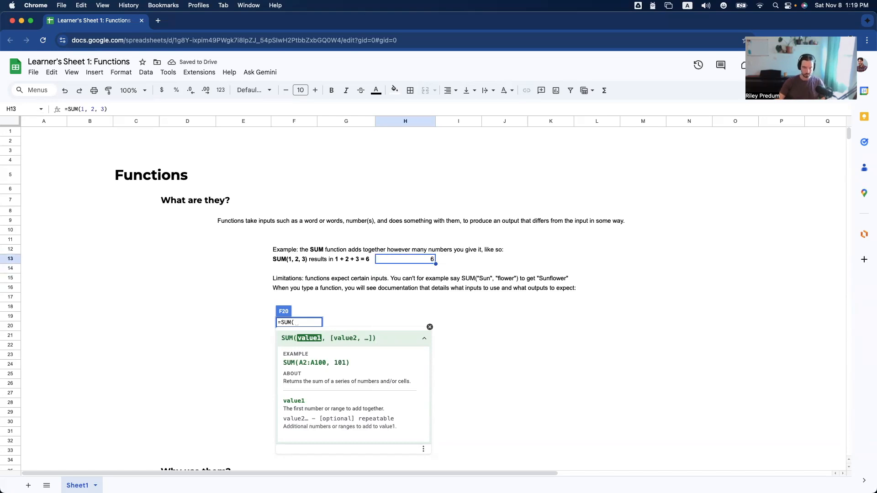
- Clear the demonstration formula from cell H13
scroll(441, 266, "down", 1)
scroll(442, 266, "down", 5)
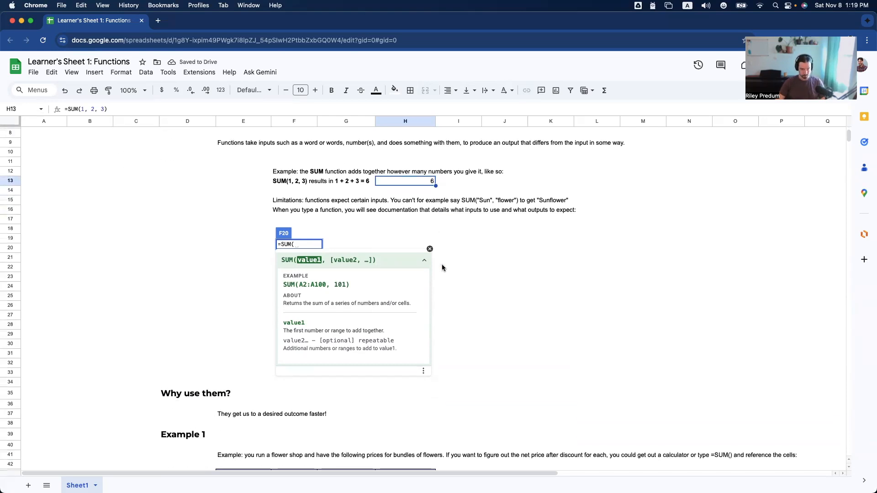
key("Delete")
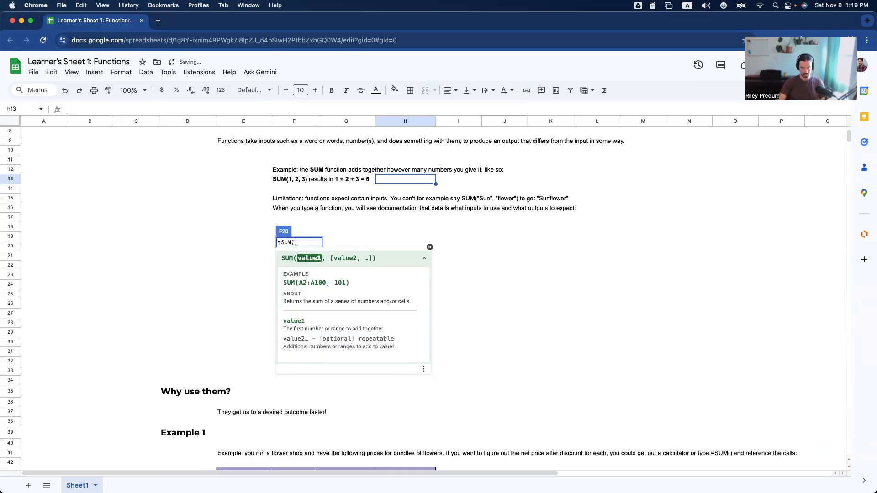
- Begin a SUM formula in cell J20 and expand the function help to read its usage example
left_click(469, 246)
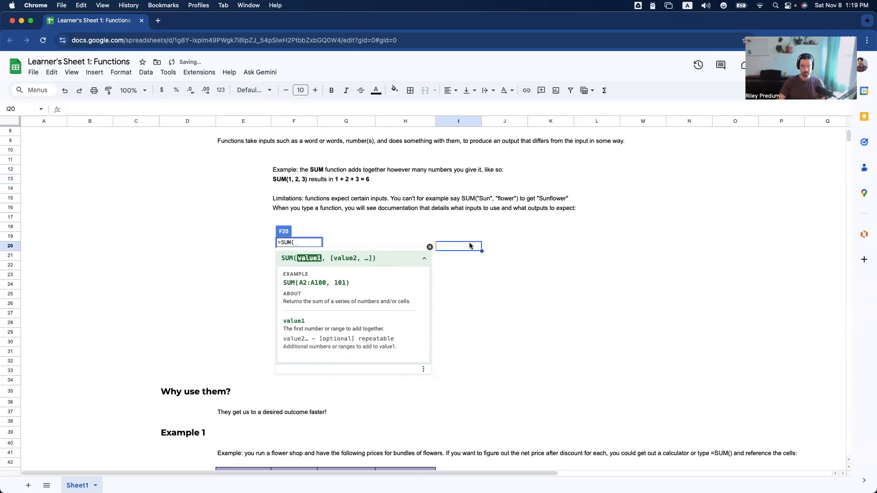
key("Right")
type("=")
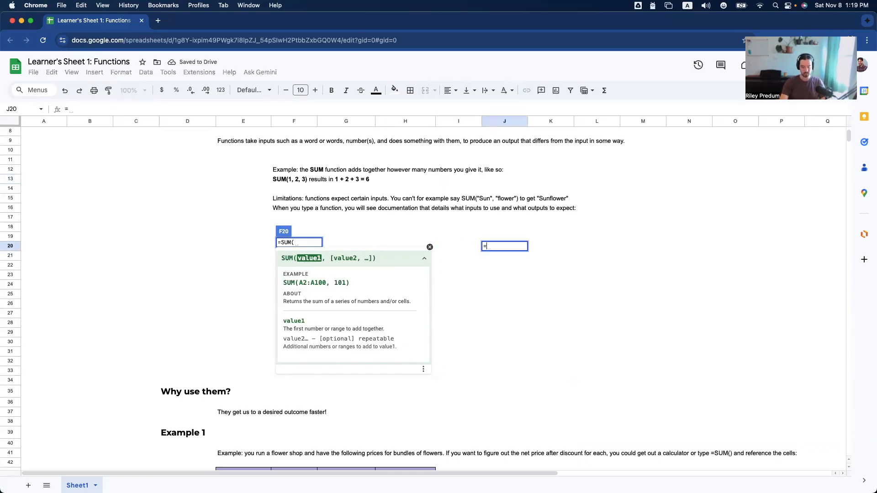
type("SUM(")
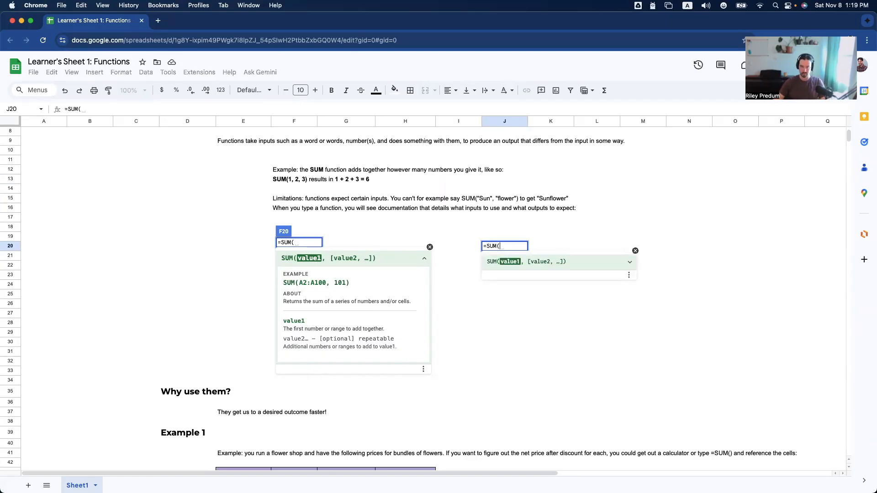
left_click(631, 265)
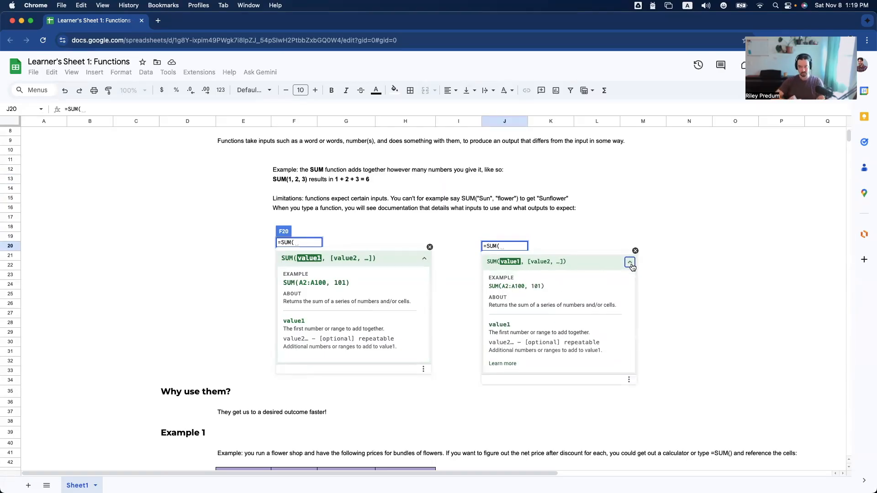
left_click_drag(502, 287, 525, 285)
left_click(503, 288)
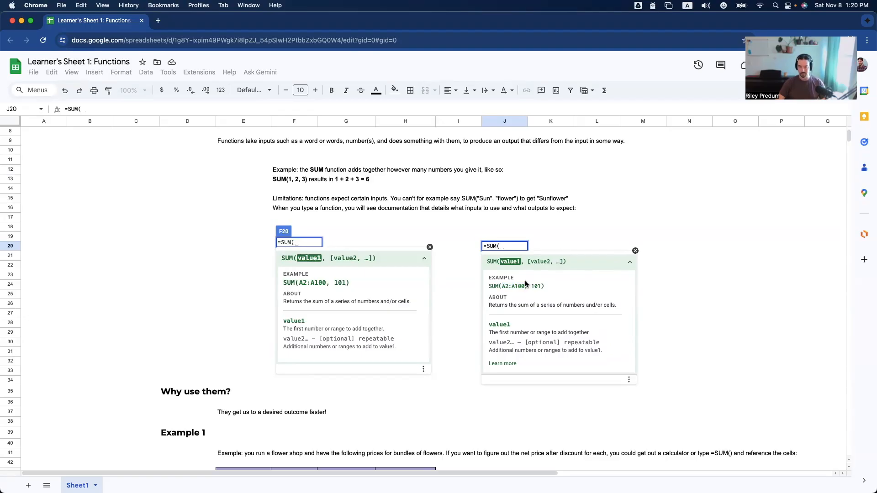
- Try to mark the range A2:A100 in column A during the J20 formula entry, and discard the unfinished formula
scroll(106, 170, "up", 3)
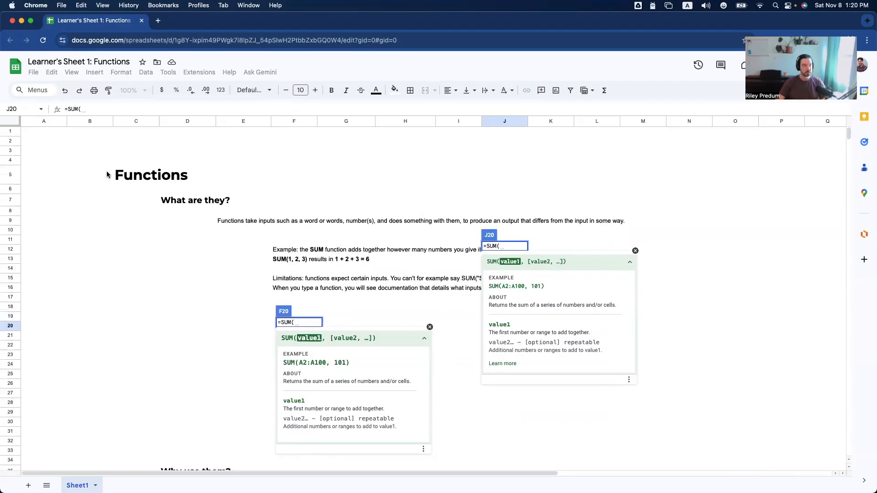
left_click(73, 152)
left_click_drag(42, 140, 31, 412)
scroll(32, 434, "down", 15)
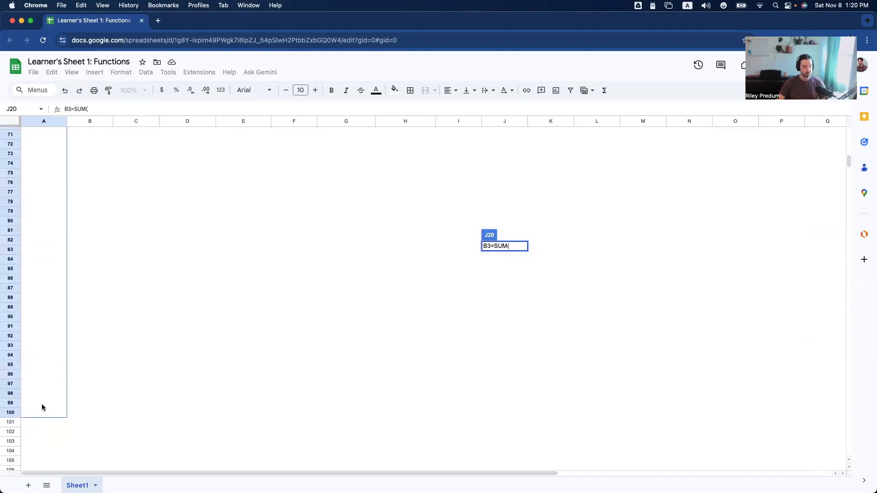
scroll(72, 329, "up", 13)
scroll(72, 328, "up", 3)
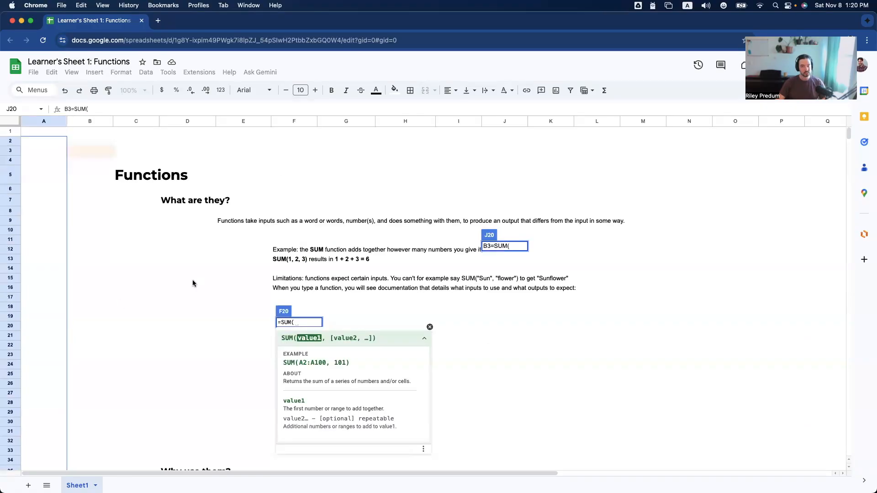
key("Escape")
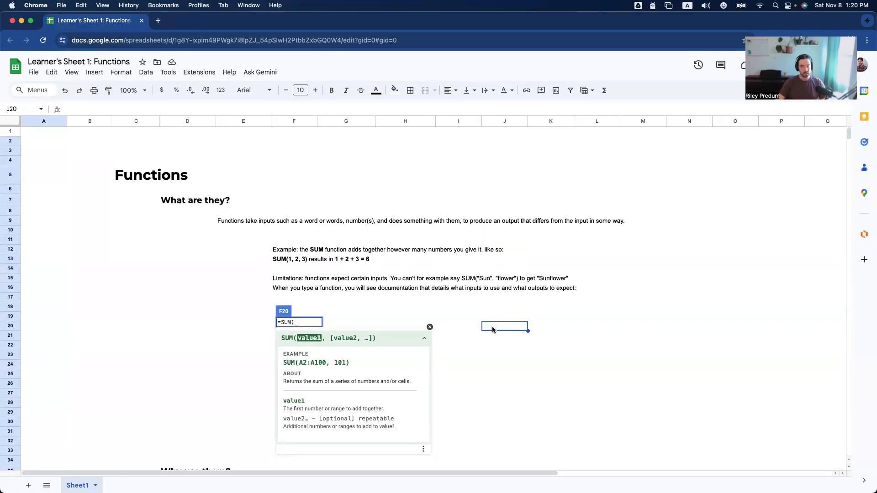
- Begin the SUM formula in J20 again to read the About and value1 descriptions in its help, and cancel the entry
type("=SUM")
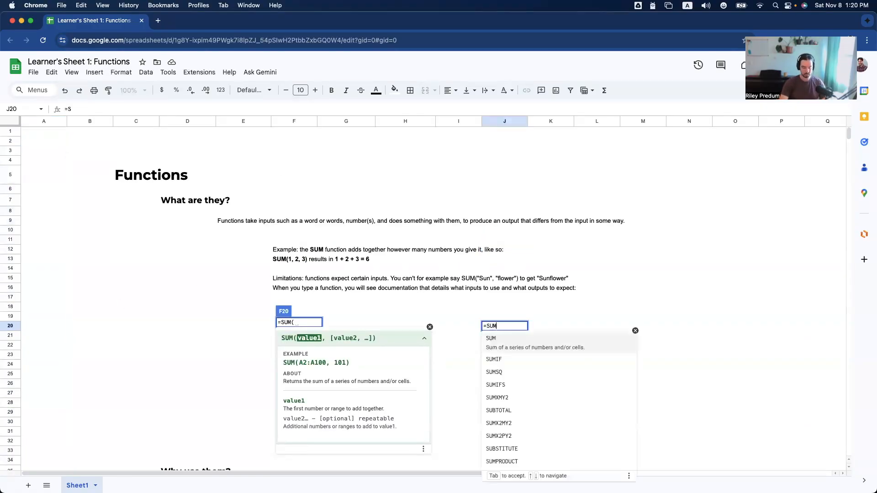
type("(")
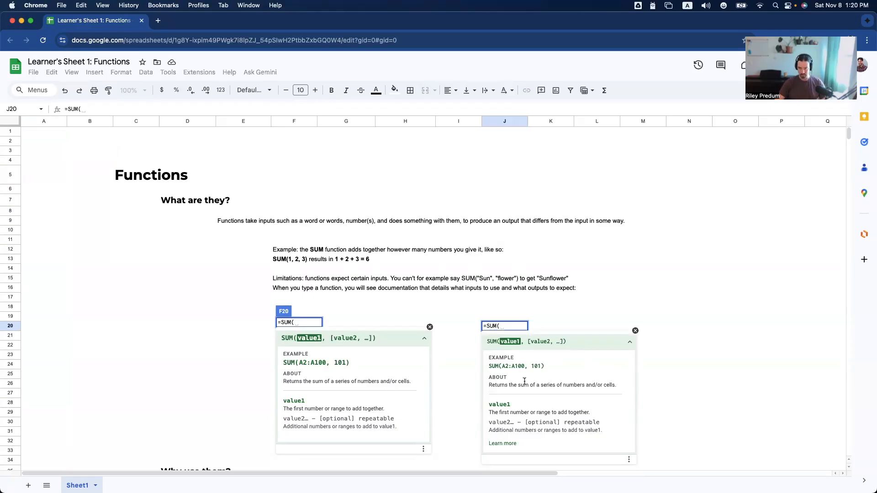
left_click_drag(490, 384, 619, 382)
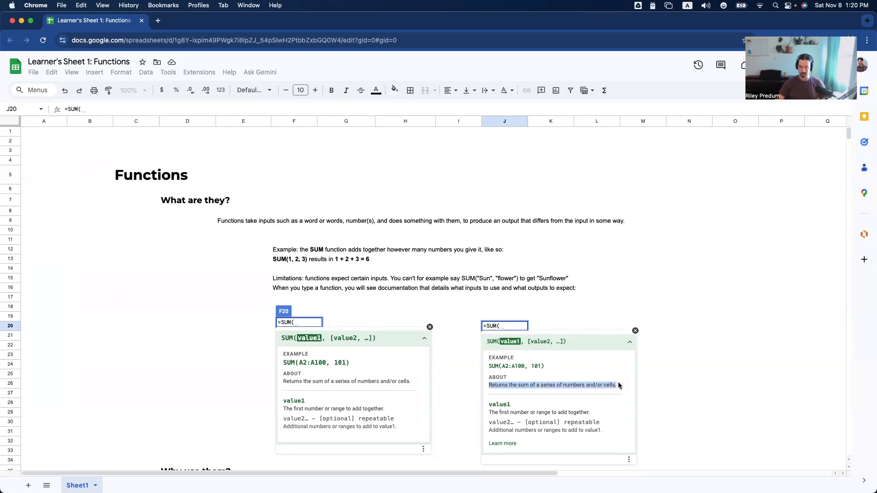
left_click(512, 413)
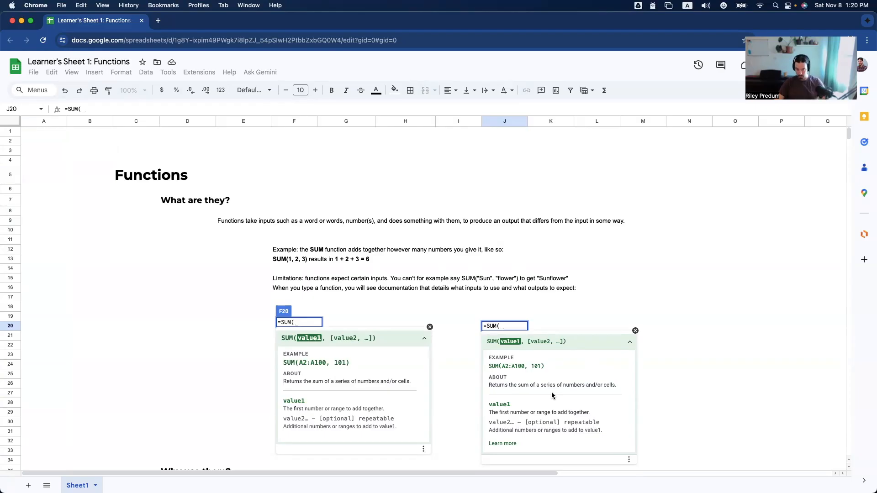
left_click(457, 308)
key("Escape")
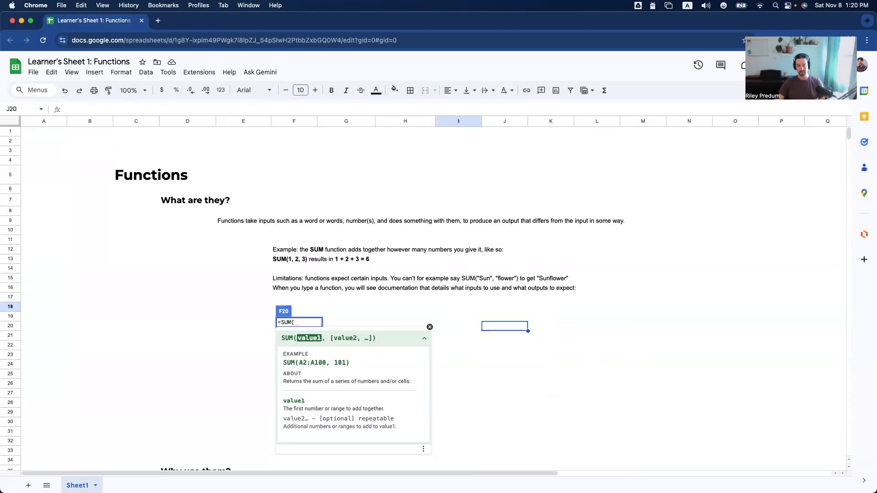
- Enter the formula =SUM("Sun", "Flower") in cell J20 to test SUM with text inputs
type("=SUM(")
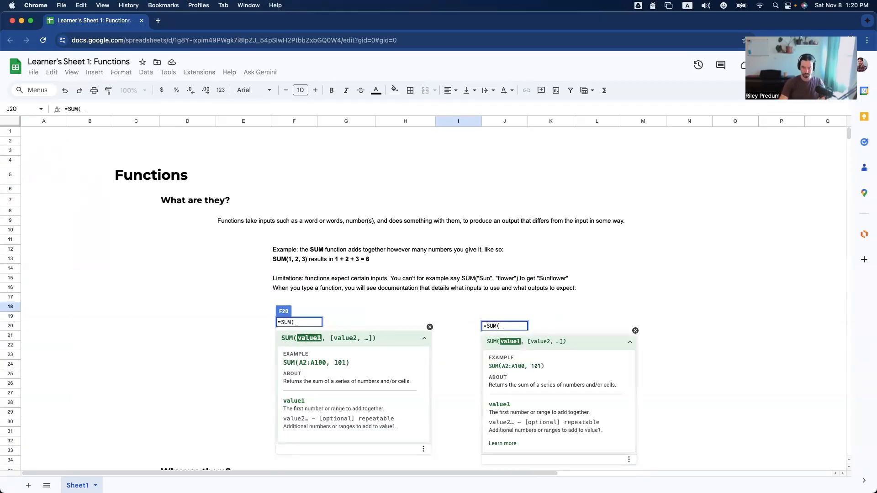
type("\"S")
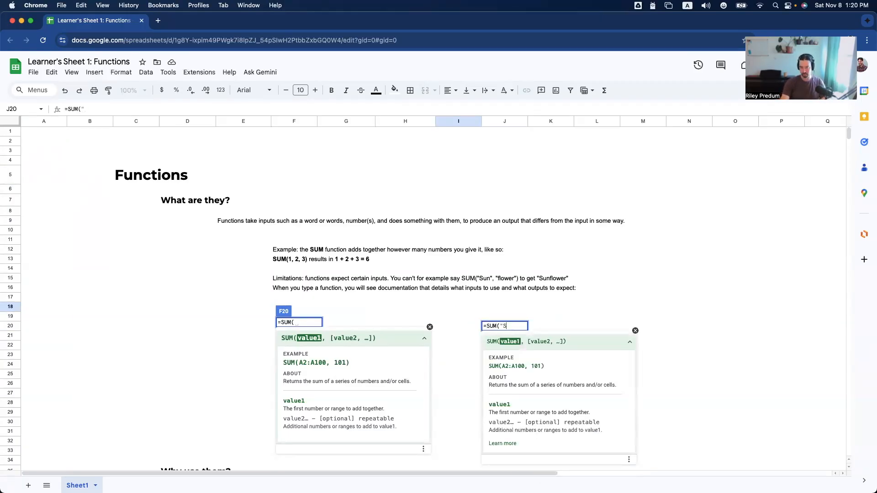
type("un\", \"Fl")
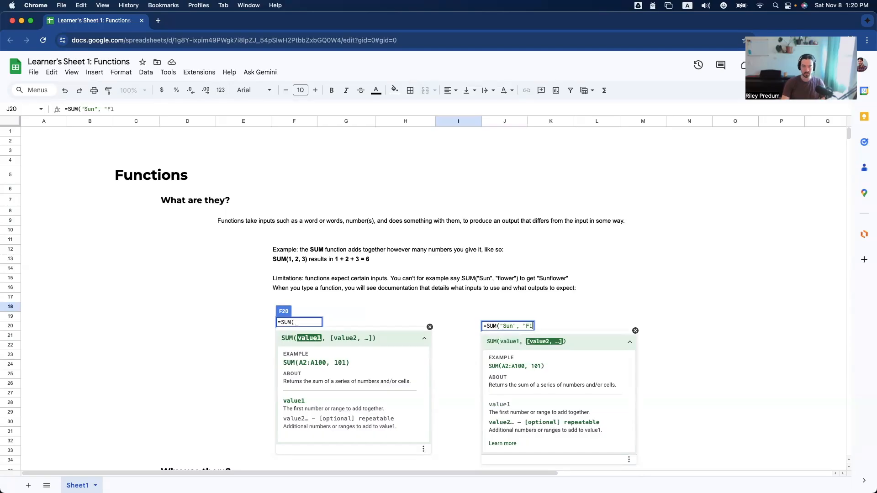
type("ower\"(")
key("BackSpace")
type(")")
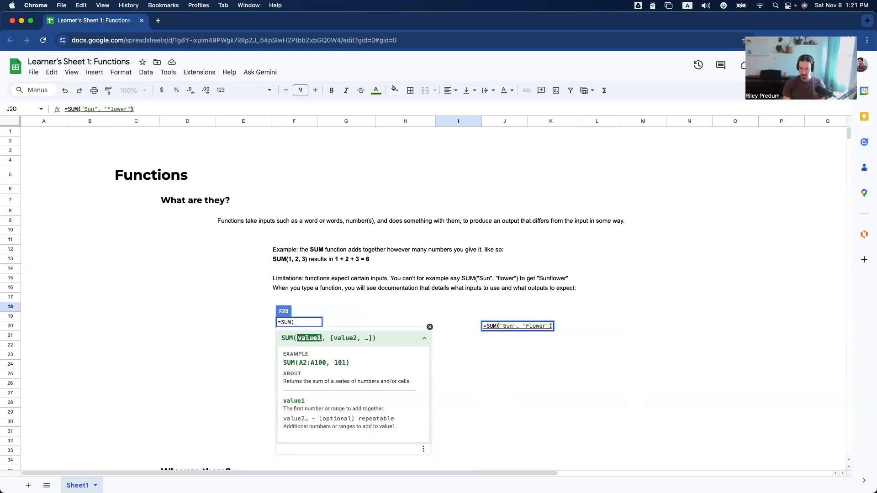
key("Return")
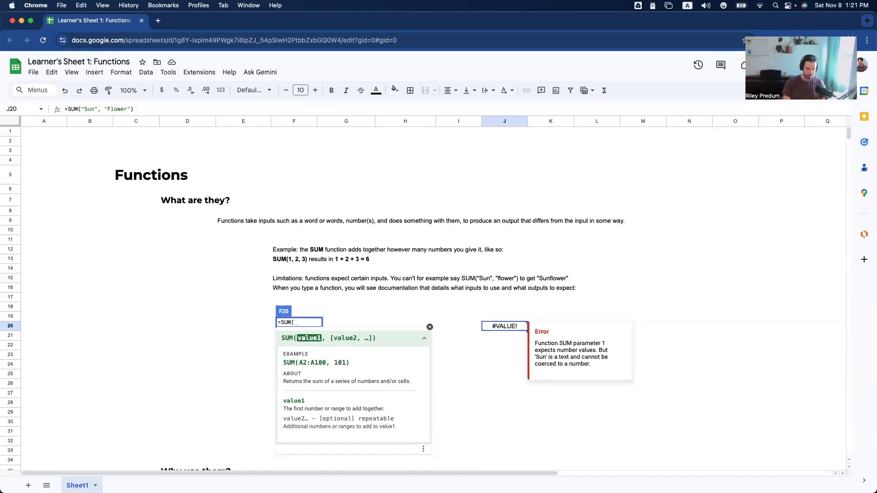
- Edit the SUM formula in J20, replacing both text arguments with the numbers 1 and 2
key("Return")
key("Left")
key("Left")
key("Left")
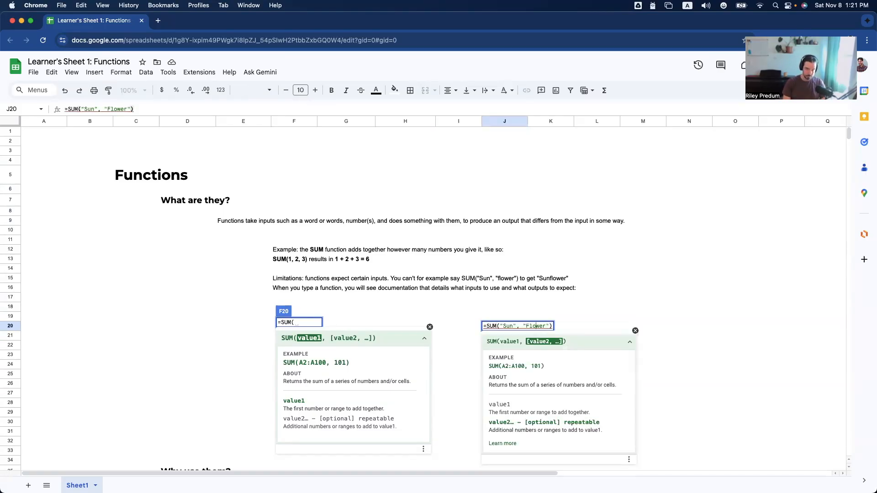
key("shift+Left")
key("shift+Left")
key("shift+Left")
key("shift+Left")
key("shift+Left")
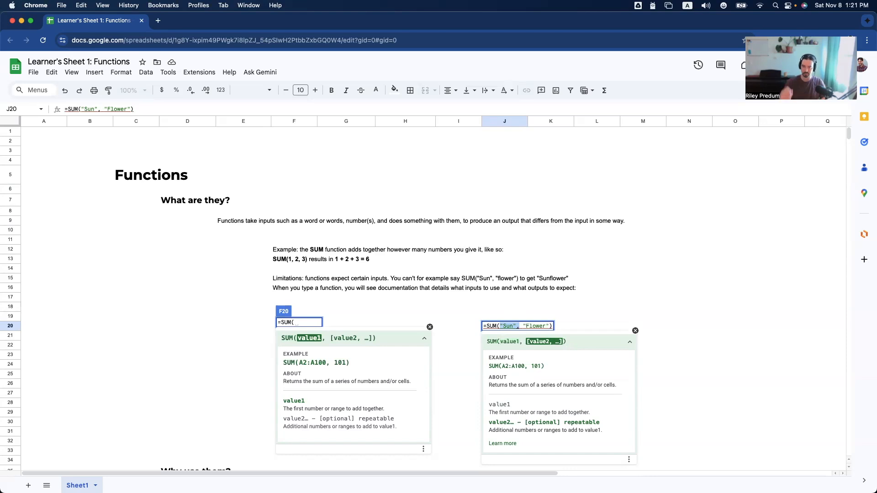
key("Left")
key("shift+super+Right")
key("BackSpace")
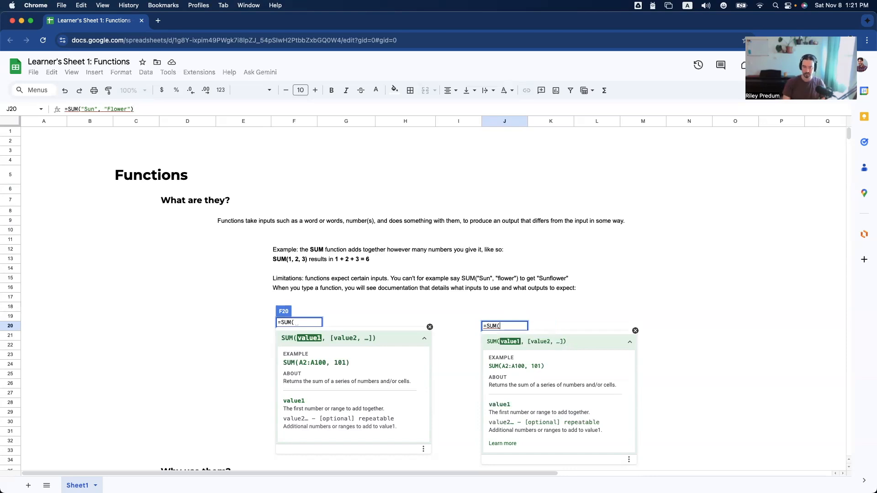
type("1, 2")
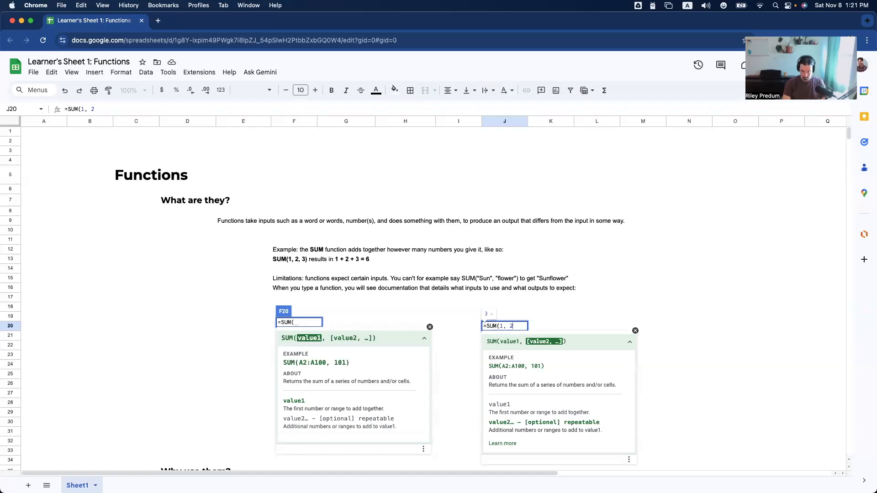
type(")")
- Extend the SUM formula in J20 to =SUM(1, 2, 3, 4, 5, 6, 7, 8, 9, 0, 10) and review its arguments
key("Left")
key("Left")
key("Left")
key("Left")
key("Right")
key("Right")
type(", 3, 4, 5, ")
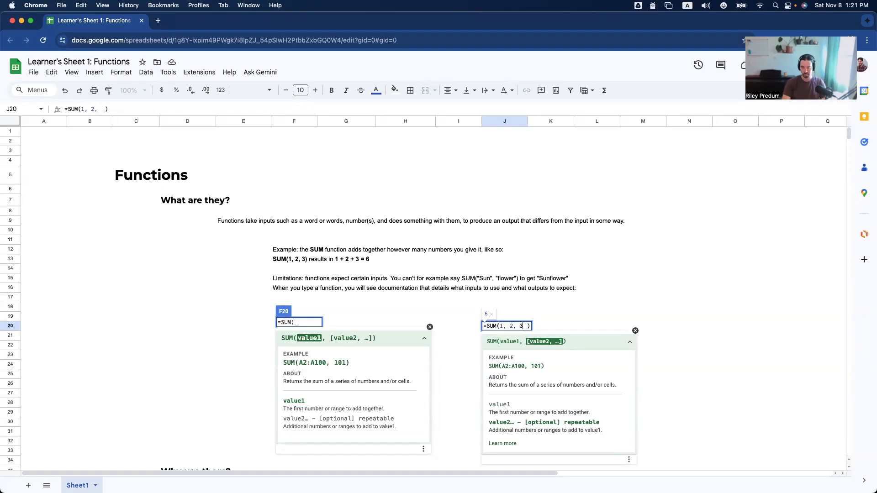
type("6, 7, 8, 9, 0, 10")
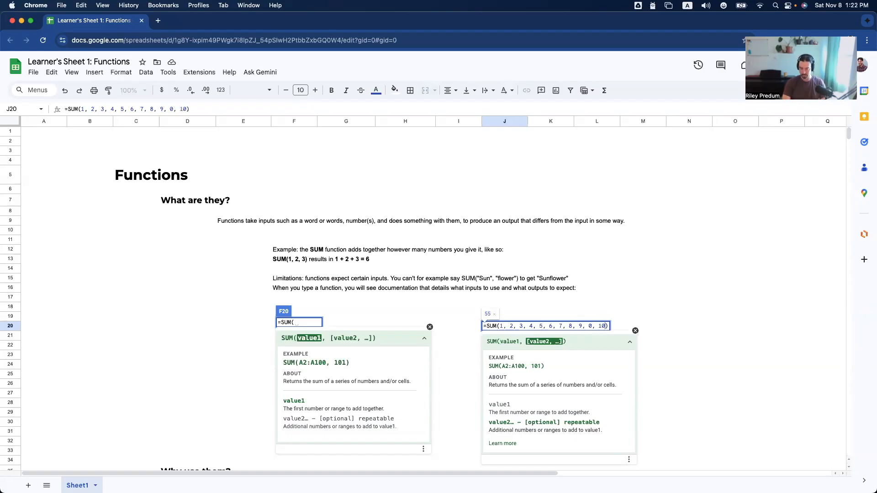
key("Return")
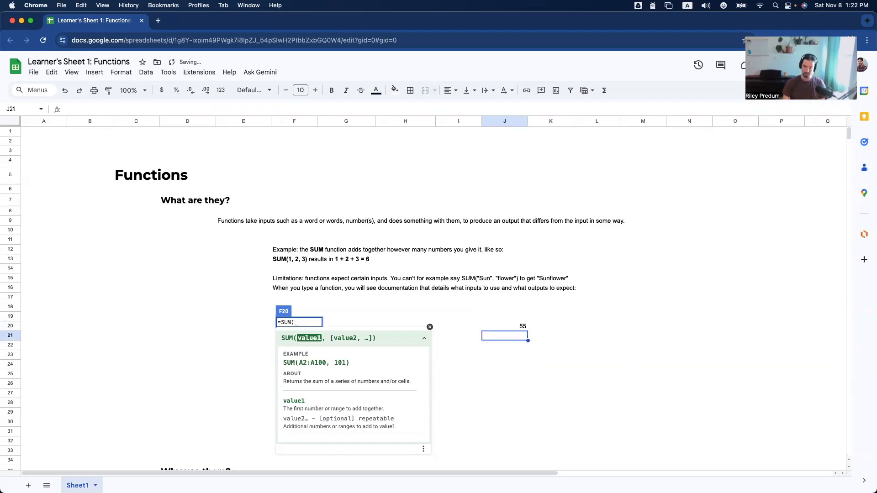
double_click(483, 324)
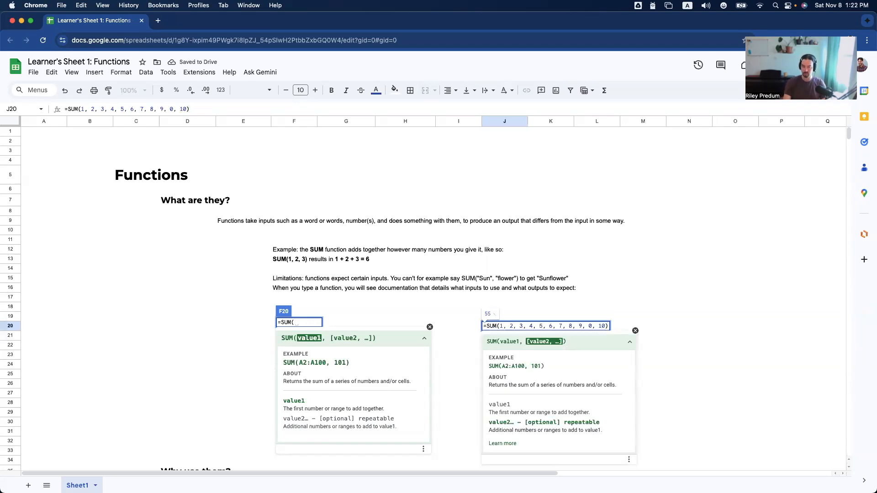
key("Return")
- Enter the numbers 1, 34, 15 and 25 down cells L20 to L23
key("Up")
key("Right")
key("Right")
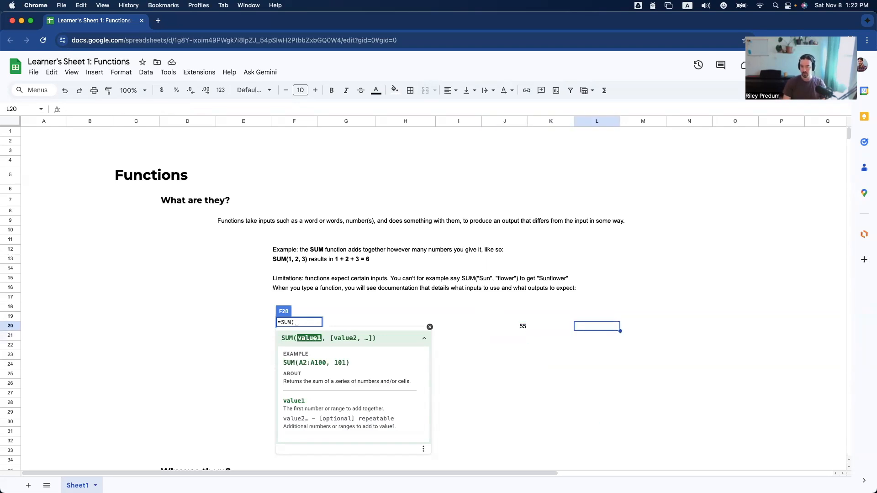
type("1")
key("Return")
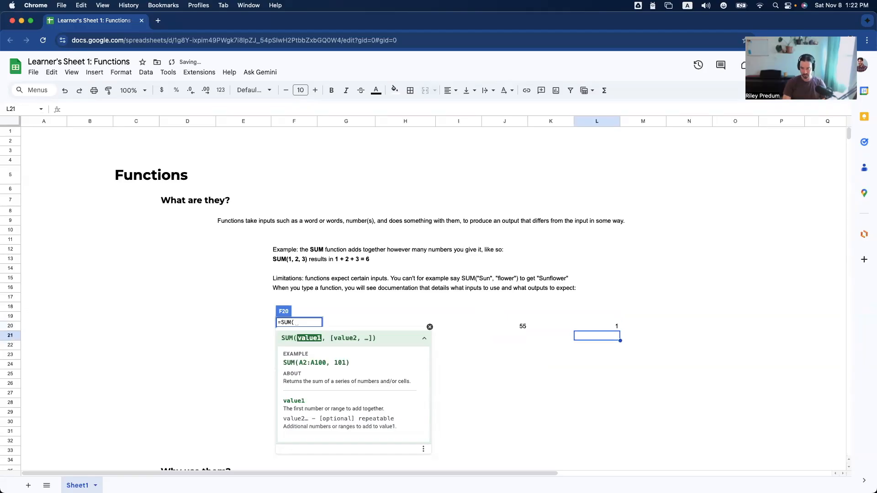
type("34")
key("Return")
type("15")
key("Return")
type("25")
key("Return")
- Replace the typed numbers in the J20 SUM formula with the range L20:L23
key("Up")
key("Up")
key("Up")
key("Left")
key("Up")
key("Left")
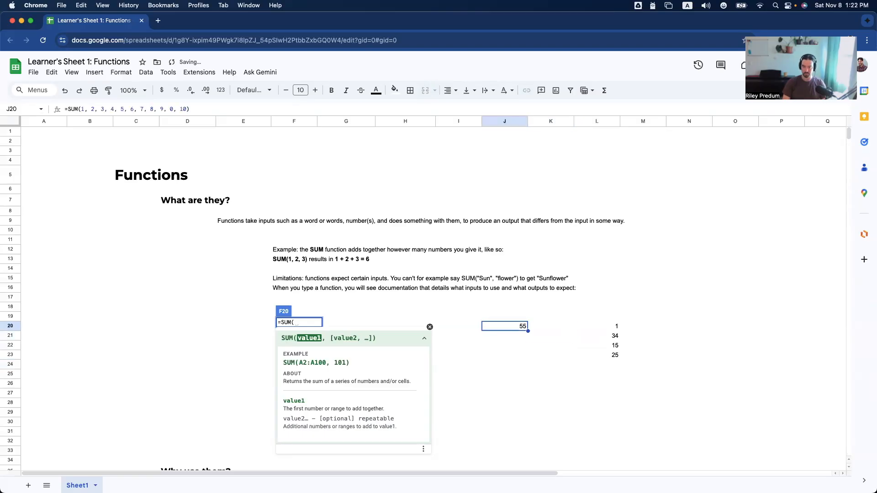
key("Return")
key("Left")
key("shift+super+Left")
key("shift+Right")
key("shift+Right")
key("shift+Right")
key("shift+Right")
key("BackSpace")
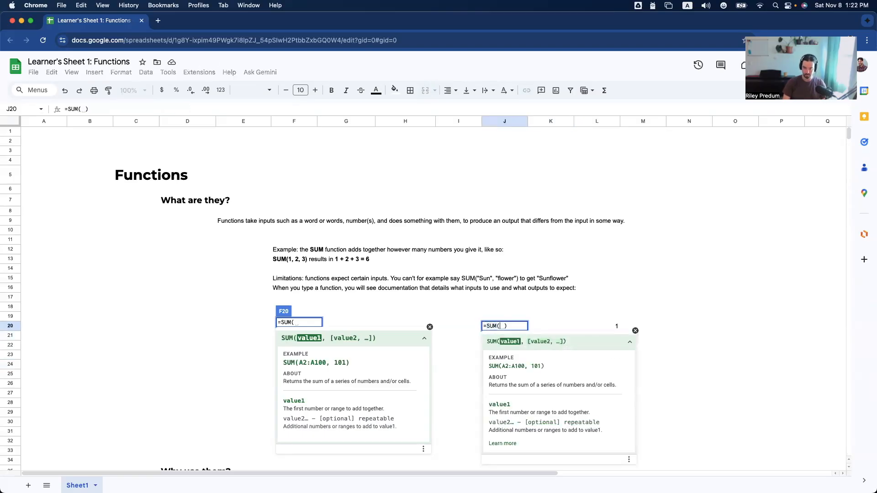
key("Right")
key("Right")
key("shift+Down")
key("shift+Down")
key("shift+Down")
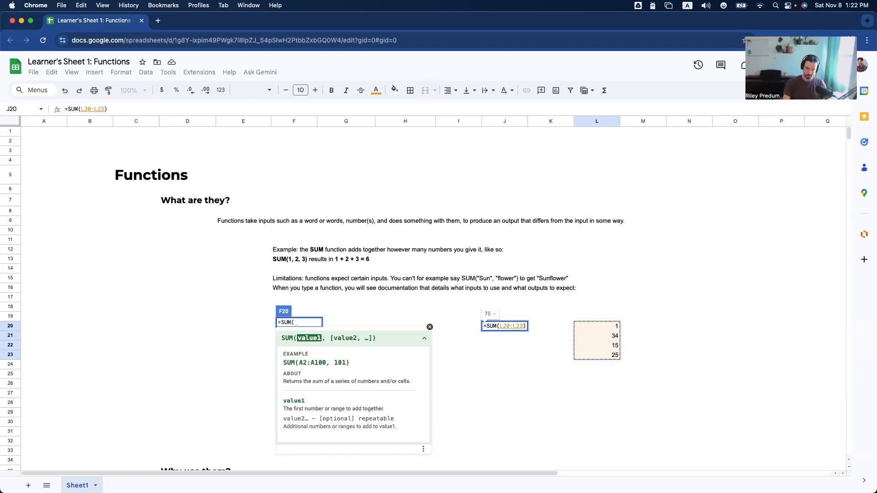
key("Tab")
- Change the value in L20 to 120 to test how the SUM formula responds
key("Tab")
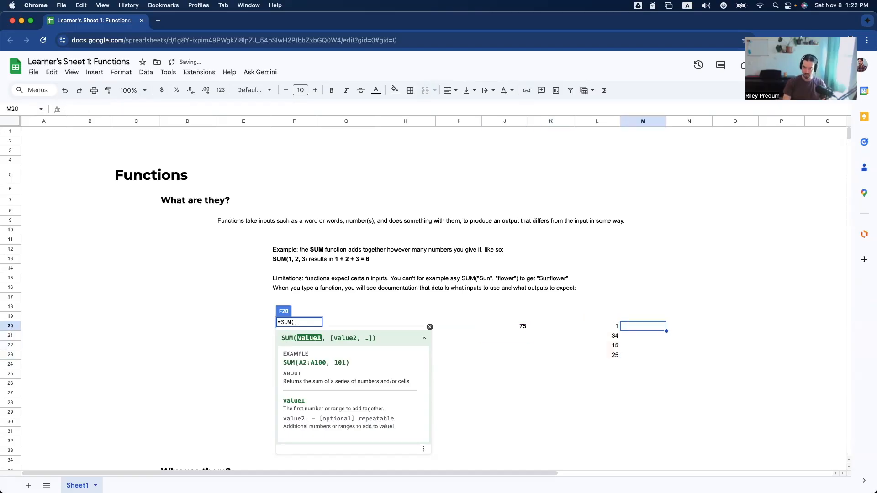
type("120")
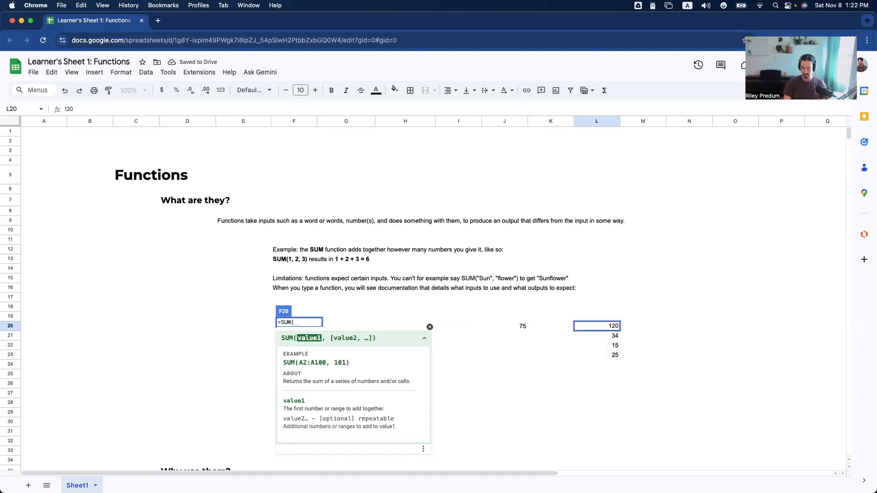
key("Return")
key("Up")
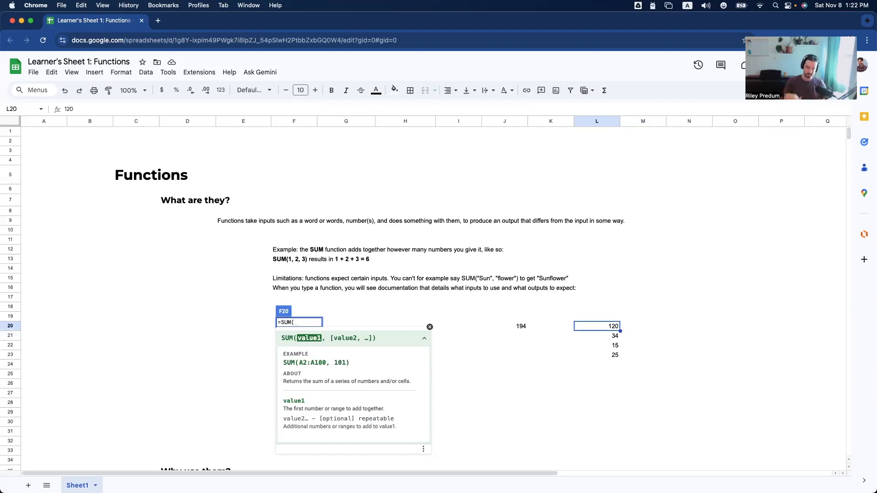
- Clear the numbers from cells L20:L23 and return to the SUM formula in J20
key("super+shift+Down")
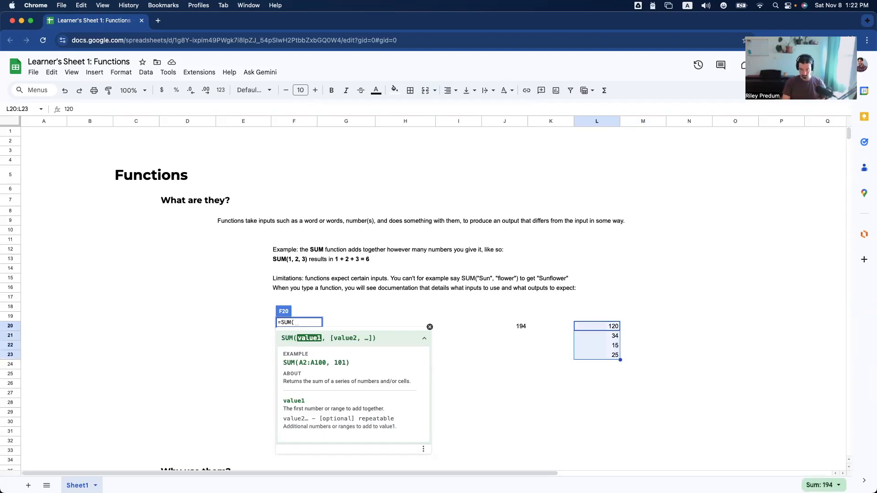
key("BackSpace")
key("Left")
key("Left")
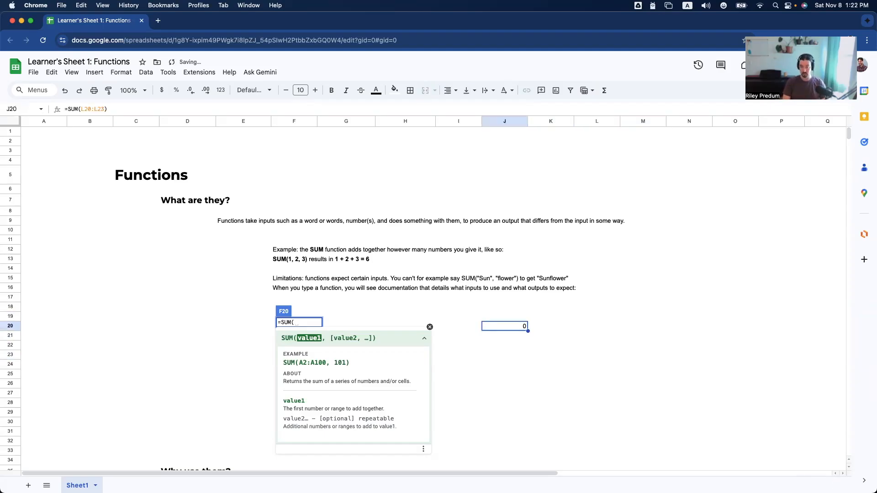
- Enter 1 and 23 in L20:M20, and 22 and 242 in L21:M21
key("Right")
key("Right")
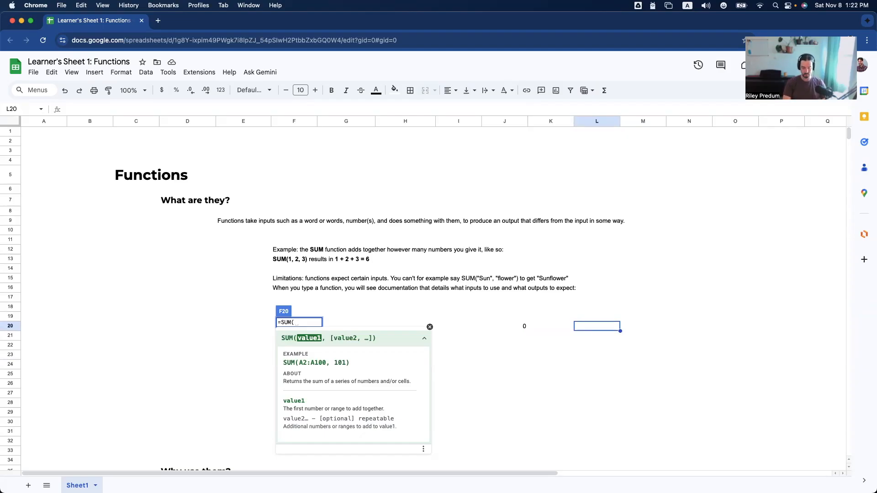
type("1")
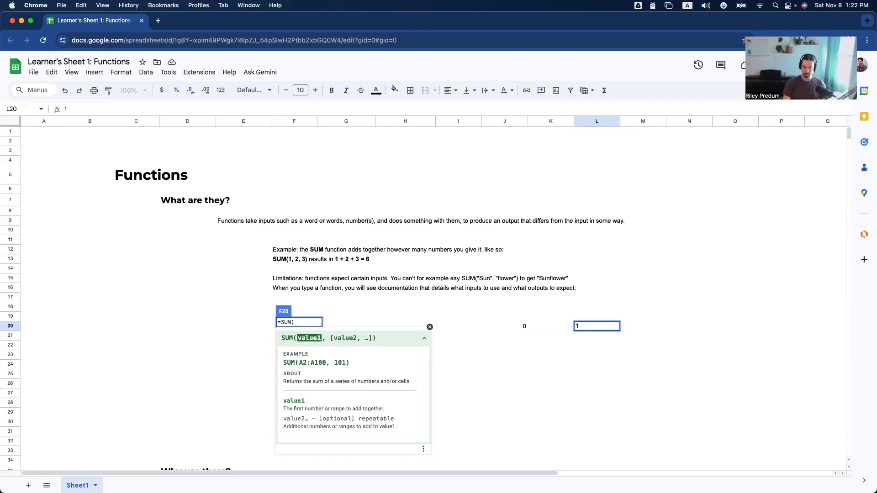
key("Tab")
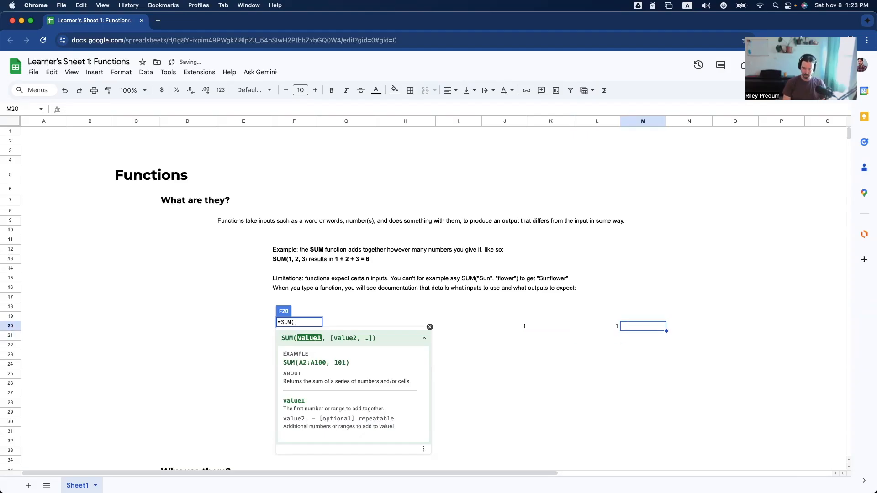
type("23")
key("Return")
type("22")
key("Tab")
type("242")
key("Down")
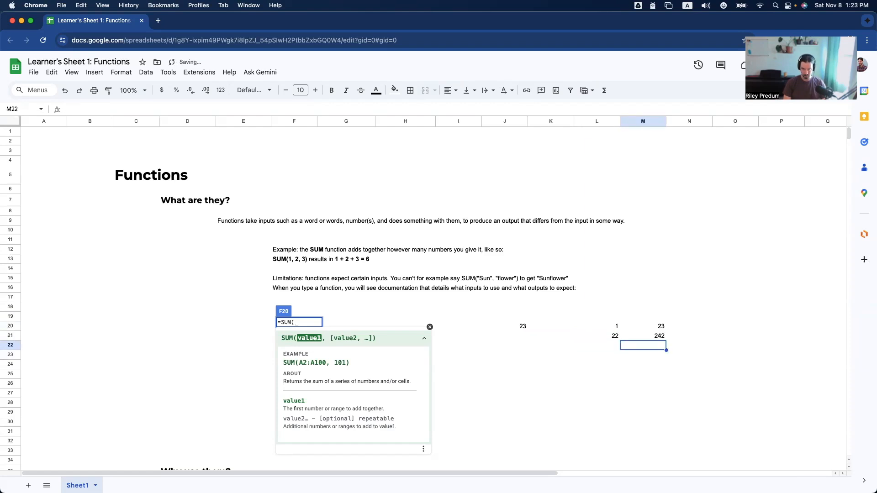
- Enter the formula =RANDBETWEEN(1, 100) in cell L22
key("Up")
key("Up")
key("Left")
key("Left")
key("Down")
key("Right")
key("Down")
key("Up")
key("Down")
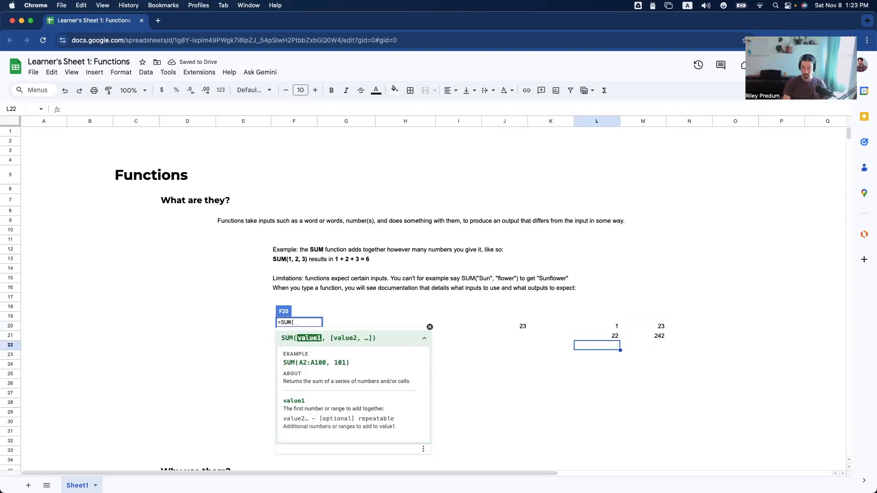
type("=RAND")
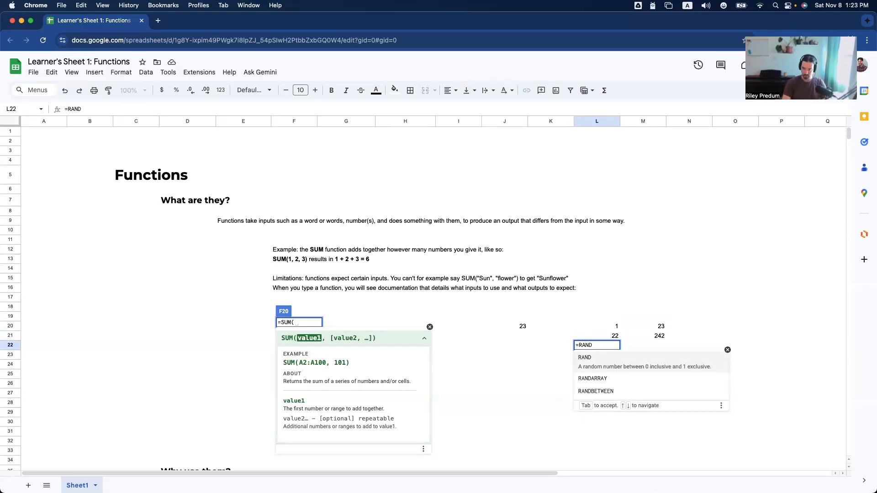
key("Down")
key("Down")
key("Tab")
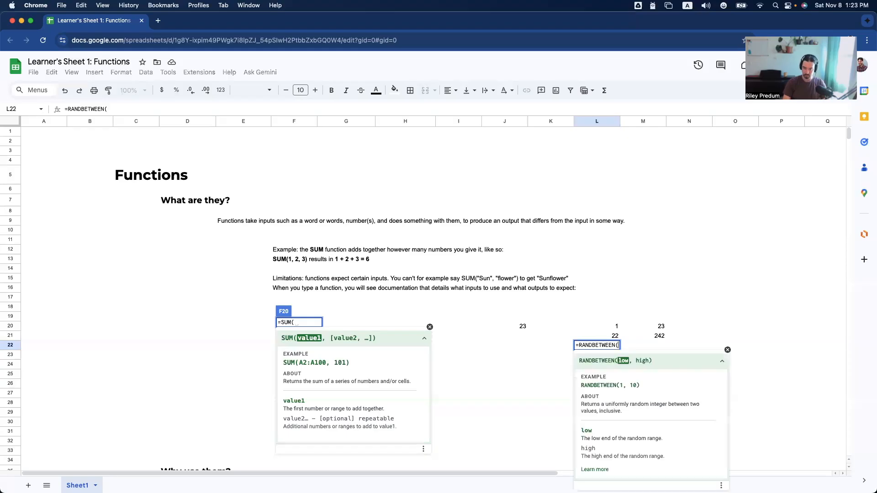
type("1, ")
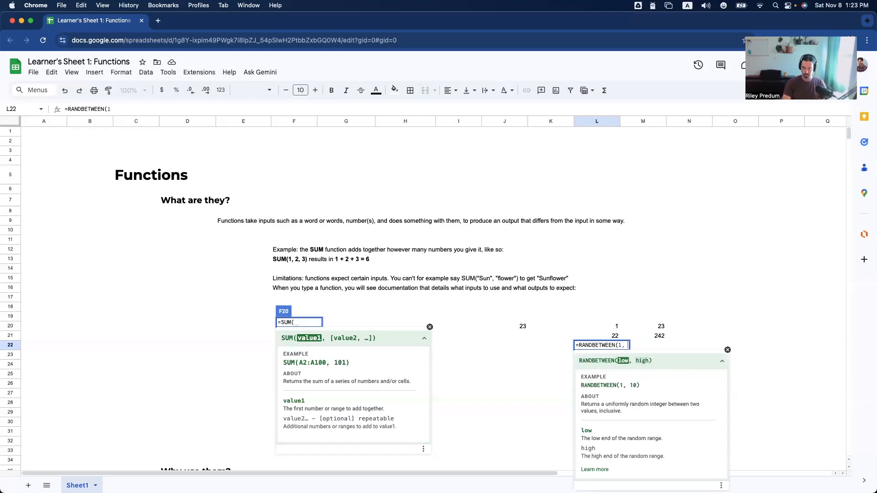
type("100)")
key("Return")
- Copy the RANDBETWEEN formula from L22 into M22
key("Up")
key("super+c")
key("Right")
key("super+v")
key("Left")
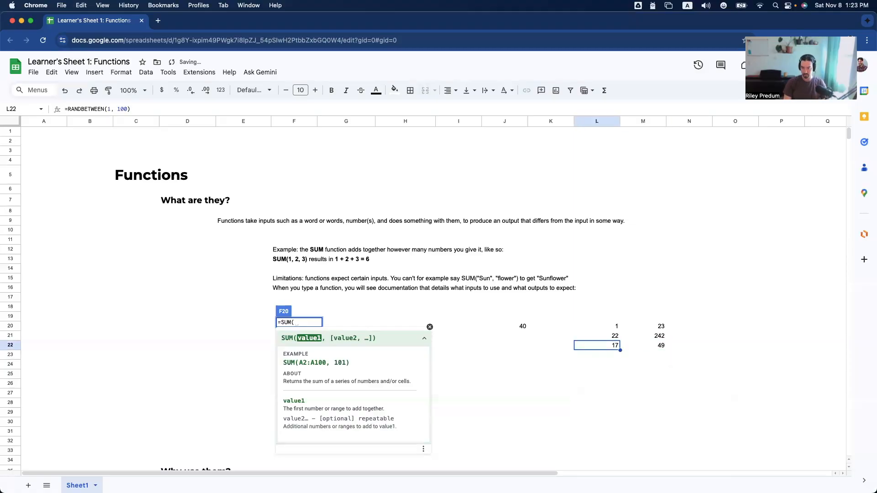
- Paste the copied RANDBETWEEN formula into each cell of L23:M26
key("Down")
key("Right")
key("Left")
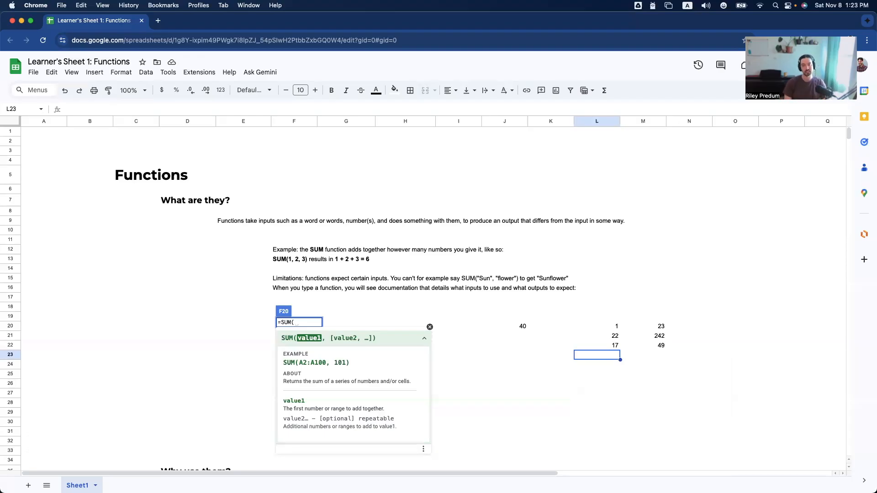
key("super+v")
key("Right")
key("super+v")
key("Down")
key("Left")
key("super+v")
key("Right")
key("super+v")
key("Down")
key("super+v")
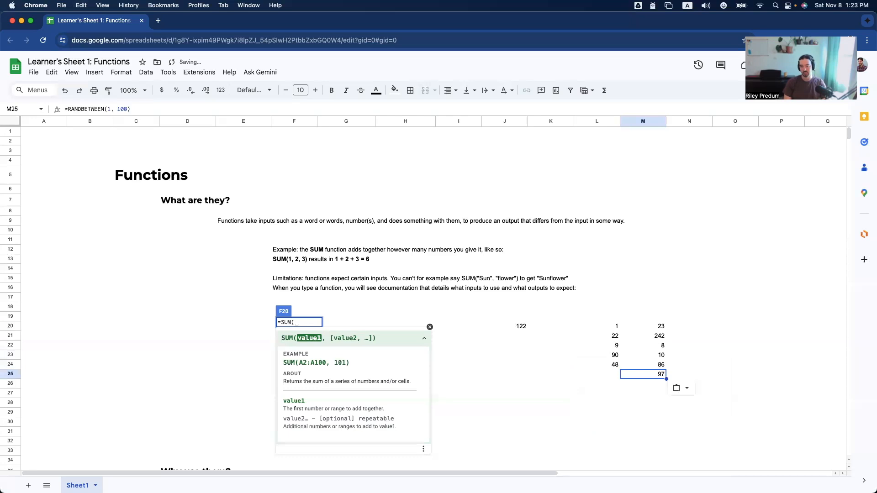
key("Left")
key("super+v")
key("Down")
key("super+v")
key("Right")
key("super+v")
key("Left")
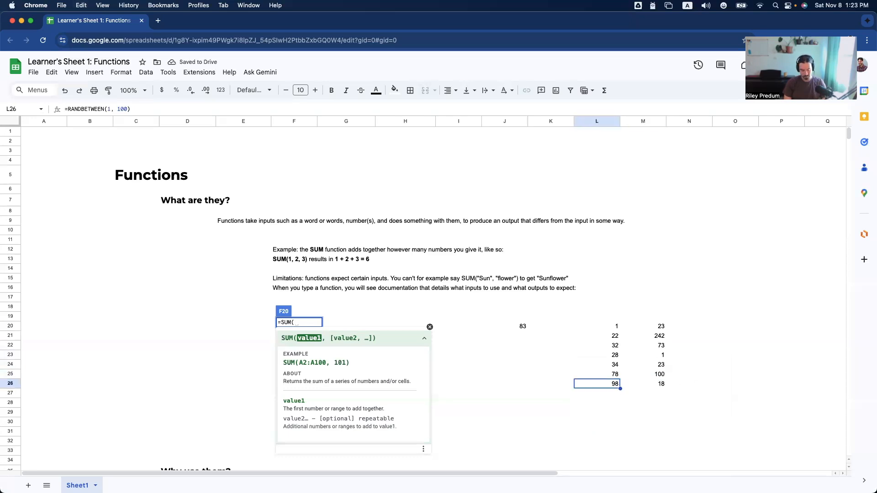
- Fill the RANDBETWEEN formulas in L26:M26 down through row 29
key("shift+Right")
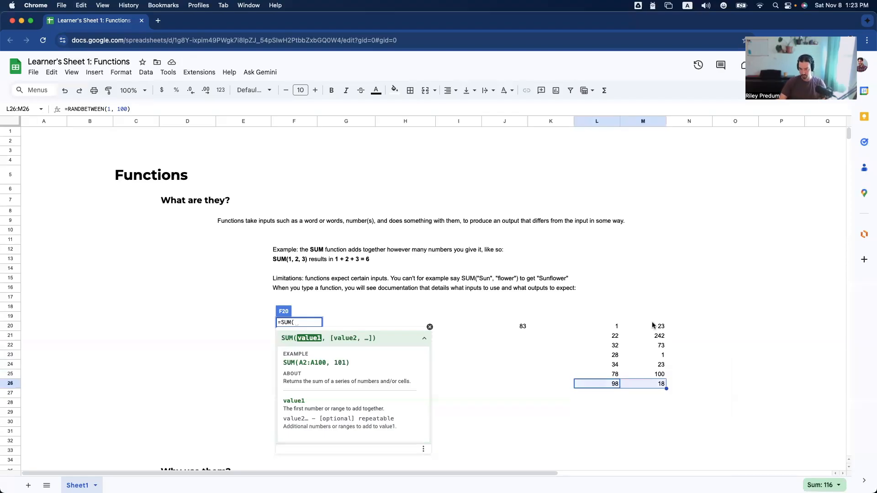
scroll(676, 326, "down", 1)
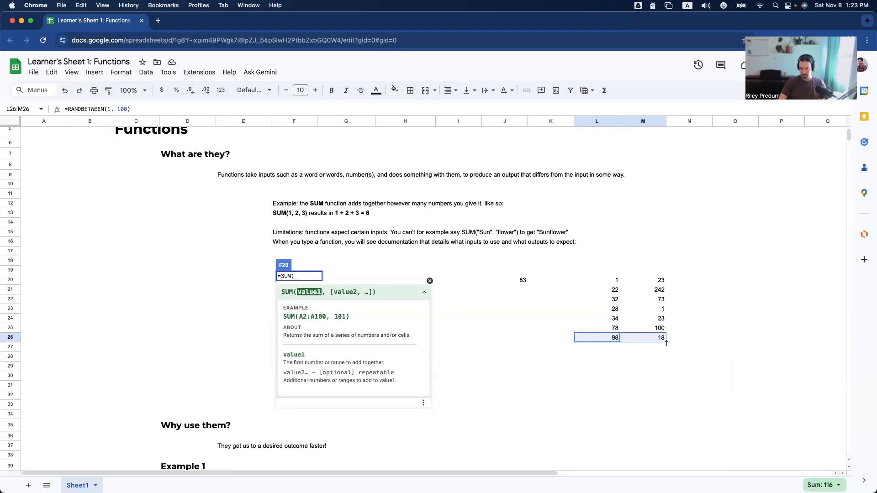
left_click_drag(667, 342, 669, 373)
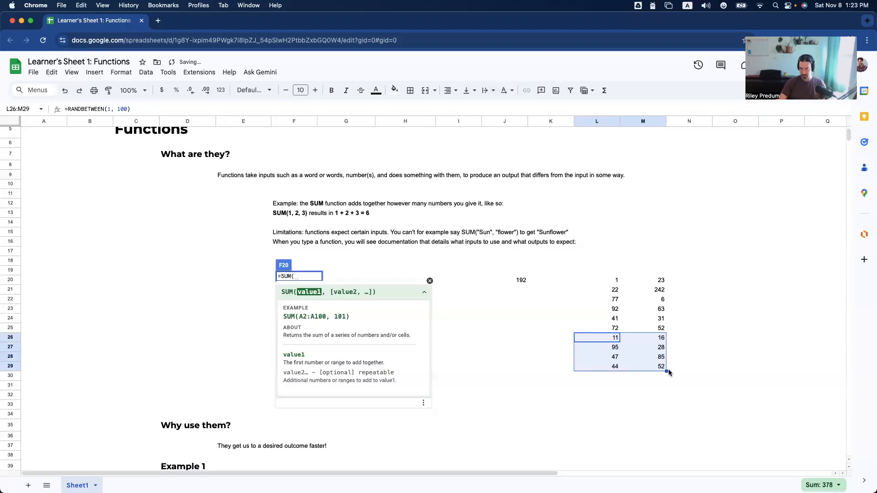
- Copy the block L26:M29 and paste it into L30:M33 and L34:M37
key("super+c")
key("Down")
key("Down")
key("Down")
key("Down")
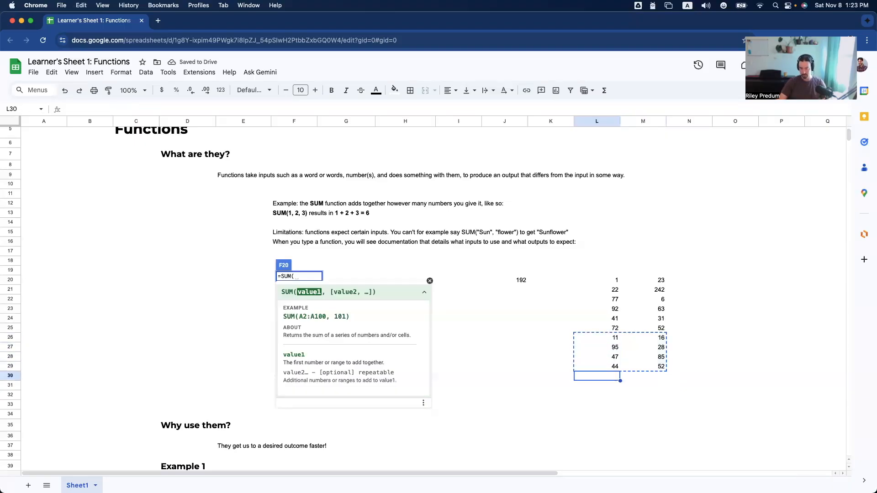
key("super+v")
key("Down")
key("Down")
key("Down")
key("Down")
key("super+v")
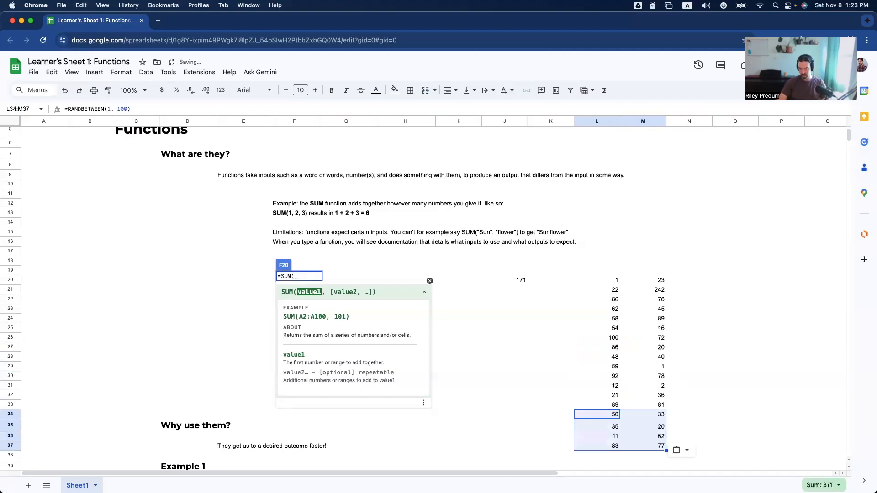
key("Up")
key("Up")
key("Up")
key("Up")
key("Up")
key("Up")
key("super+Up")
key("Left")
key("Left")
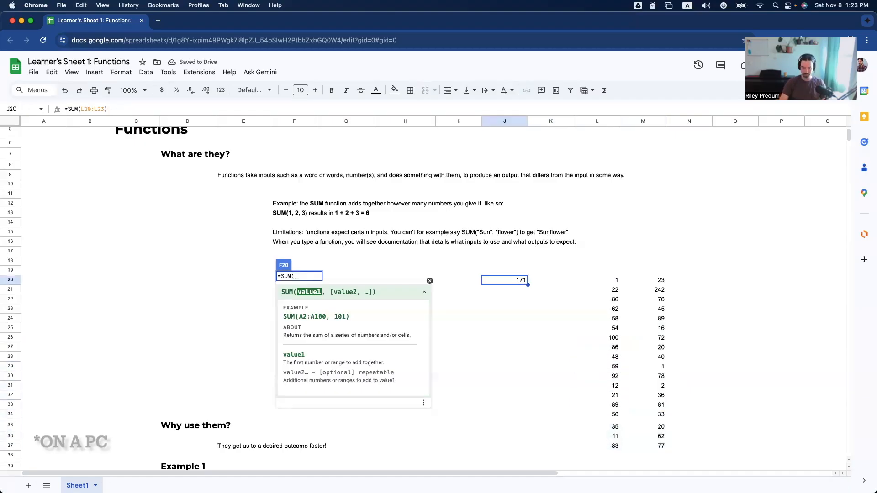
type("=")
key("Escape")
- Select the whole two-column block of numbers, L20:M37
key("Right")
key("Right")
key("Right")
key("Left")
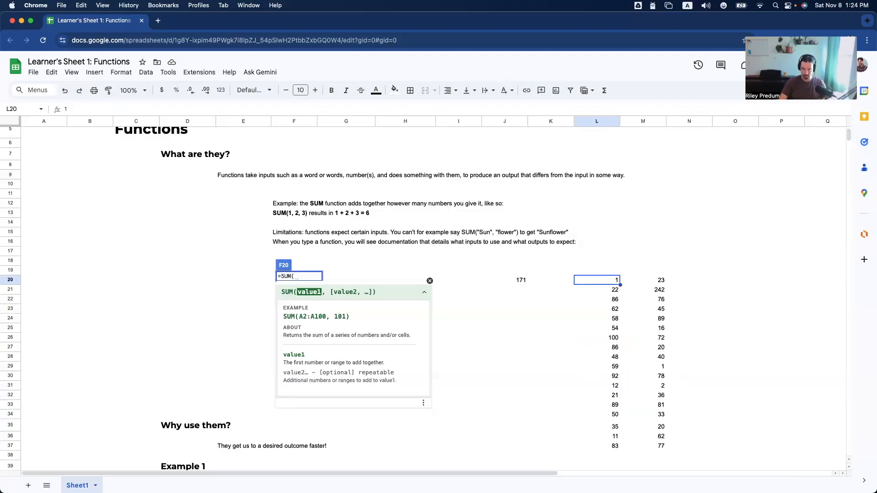
key("shift+Right")
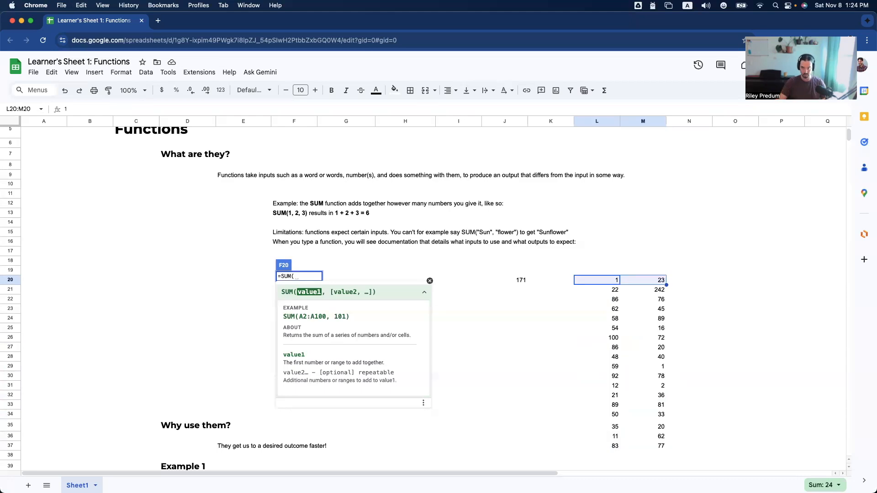
key("super+shift+Down")
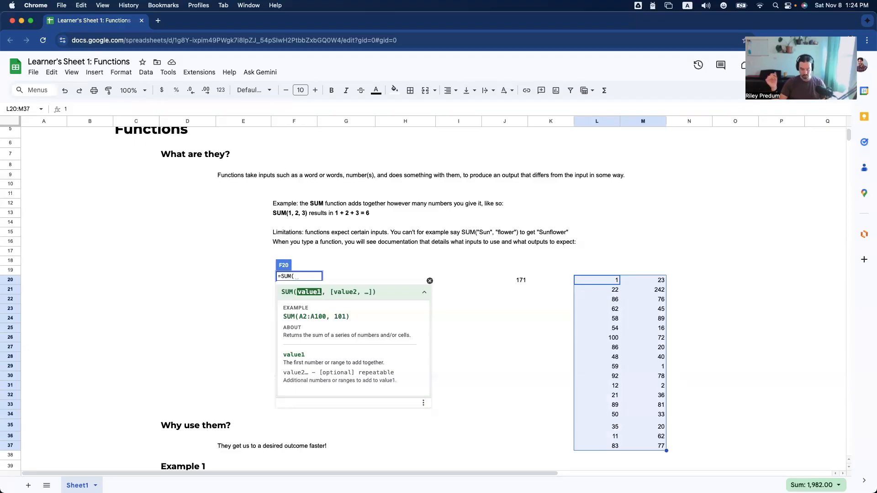
- Copy the block L20:M37 and paste it over itself as values only, replacing the RANDBETWEEN formulas with static numbers
key("super+c")
key("super+v")
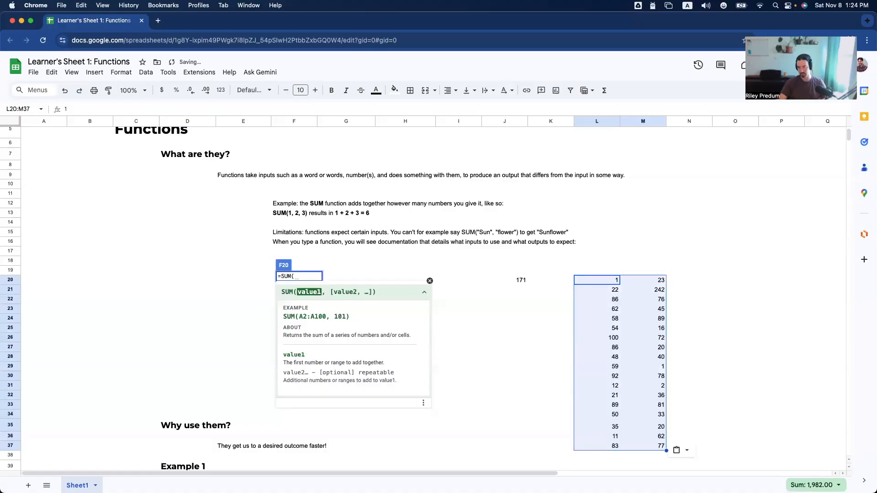
- Enter the formula =RANDBETWEEN(1, 100) in cell L25
key("Down")
key("Down")
key("Down")
key("Down")
key("Down")
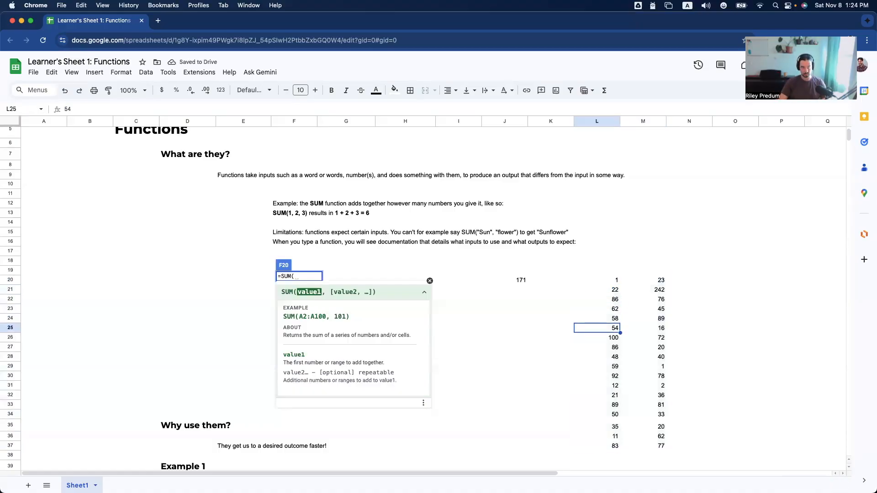
type("=RAND")
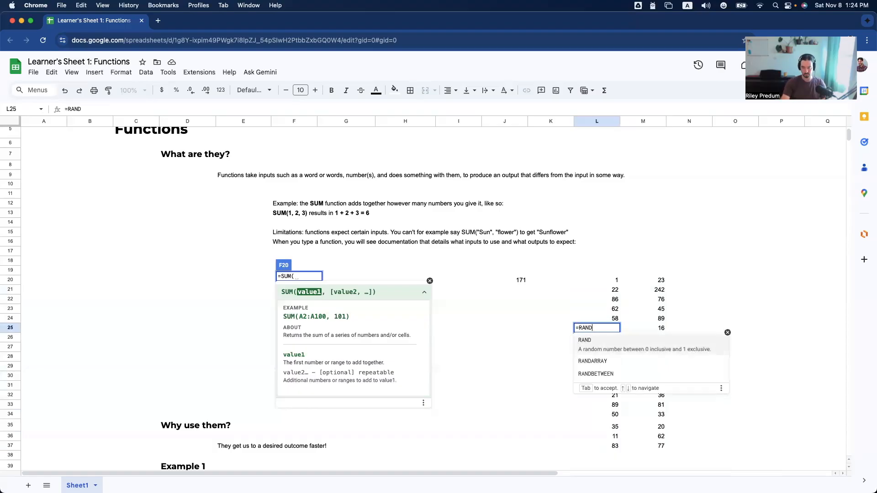
type("BETWEEN")
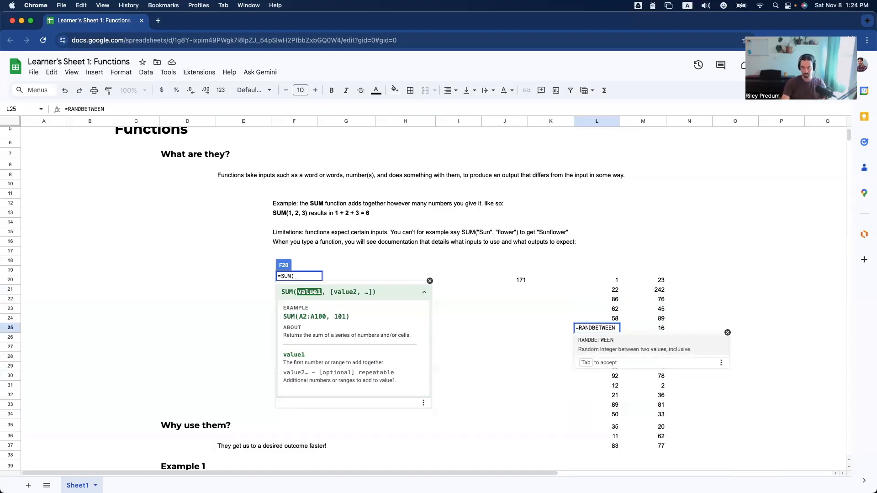
type("(1, 100)")
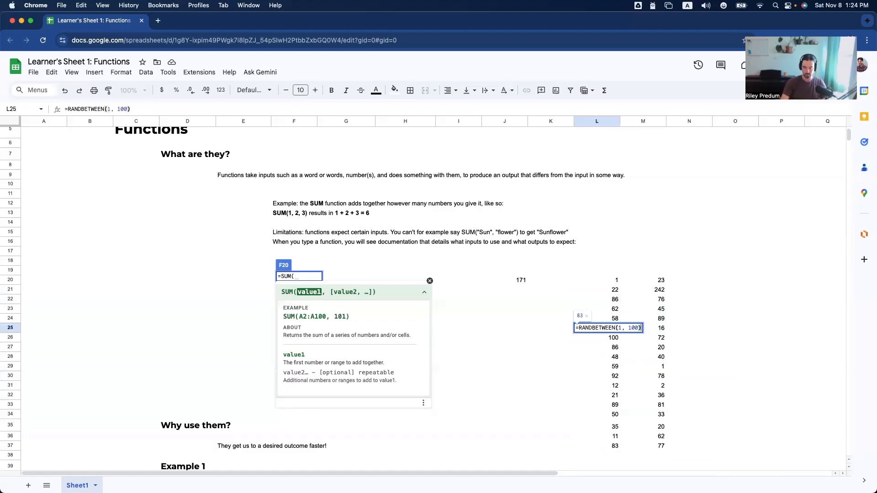
key("Return")
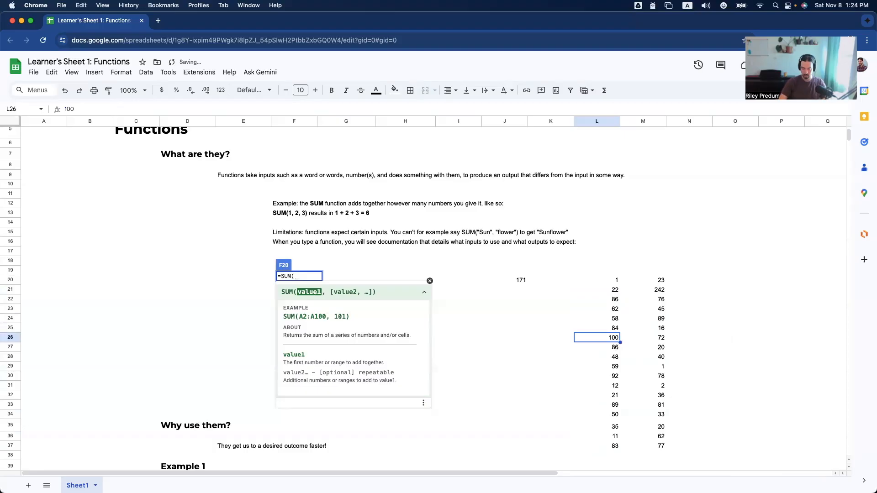
- Try entering 12 in L26 to make the random number in L25 recalculate, and undo that entry
type("12")
key("Return")
key("Up")
key("Up")
key("cmd+z")
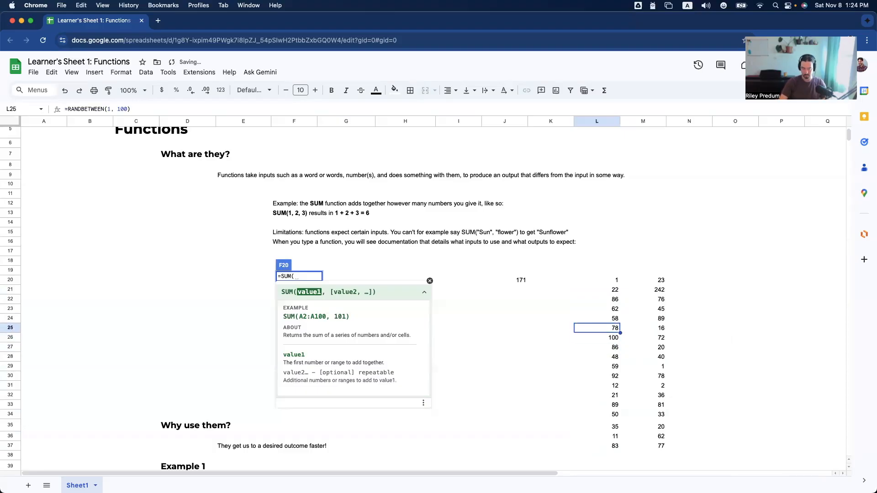
key("Up")
key("Down")
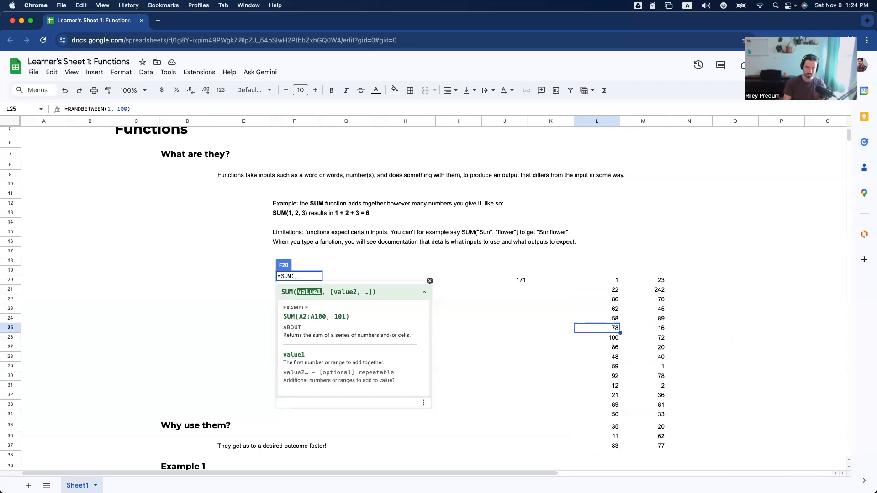
key("Up")
key("Down")
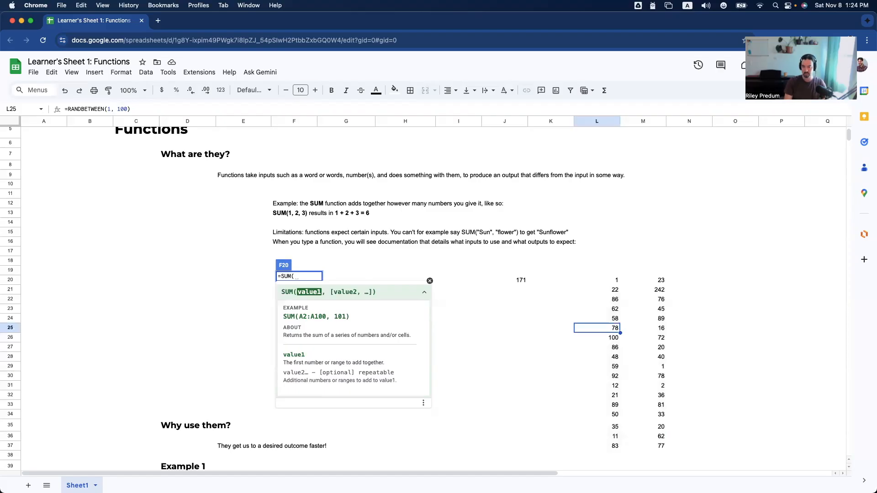
- Copy L25 and paste it over itself as a value only, replacing its RANDBETWEEN formula with a static number
key("super+c")
key("super+shift+v")
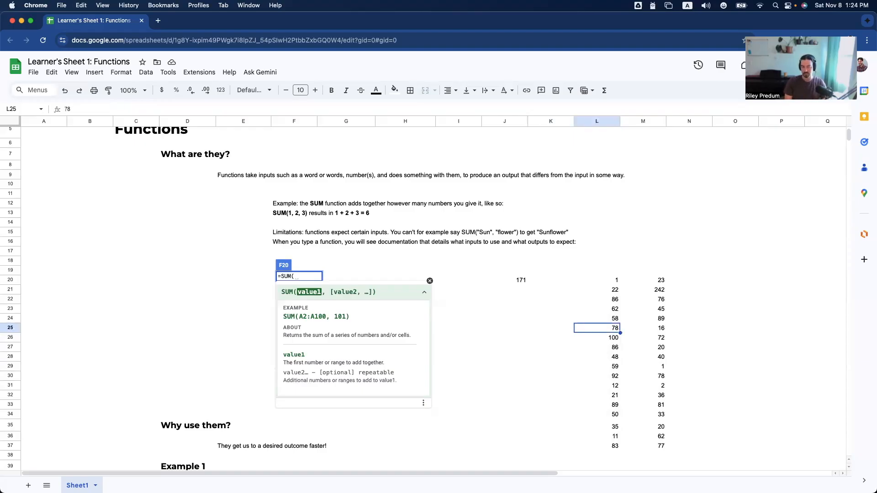
left_click(95, 110)
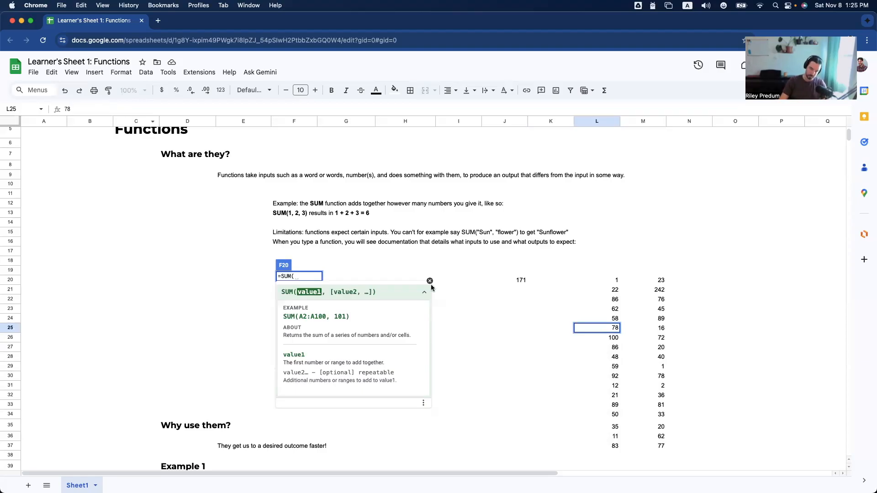
left_click(525, 282)
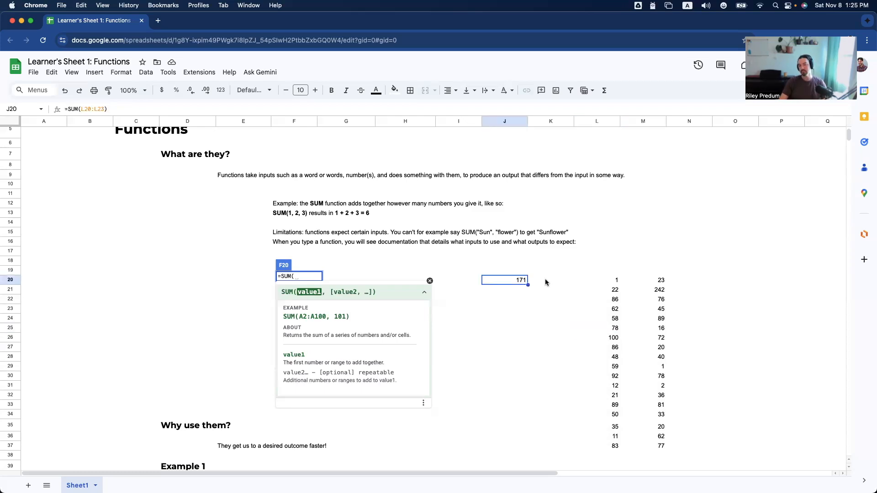
double_click(483, 277)
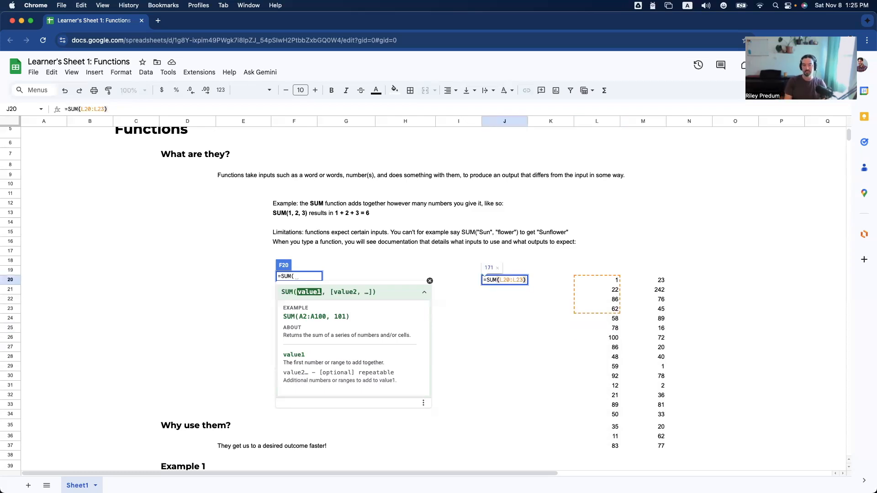
key("Left")
key("alt+shift+Left")
key("alt+shift+Left")
key("alt+shift+Left")
key("BackSpace")
key("Escape")
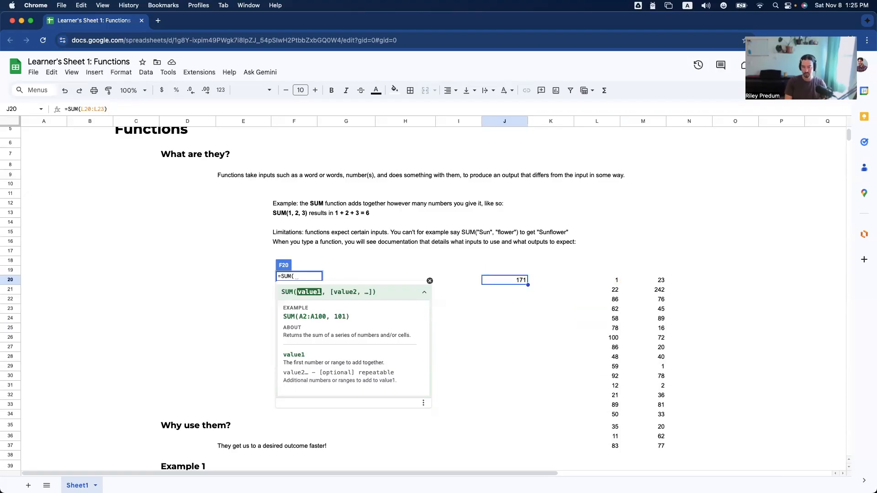
- Add the column headers Num1 in L19, Num2 in M19 and "Sum of Num1 and Num2" in N19
key("Right")
key("Right")
key("Right")
key("Up")
key("Left")
type("Num1")
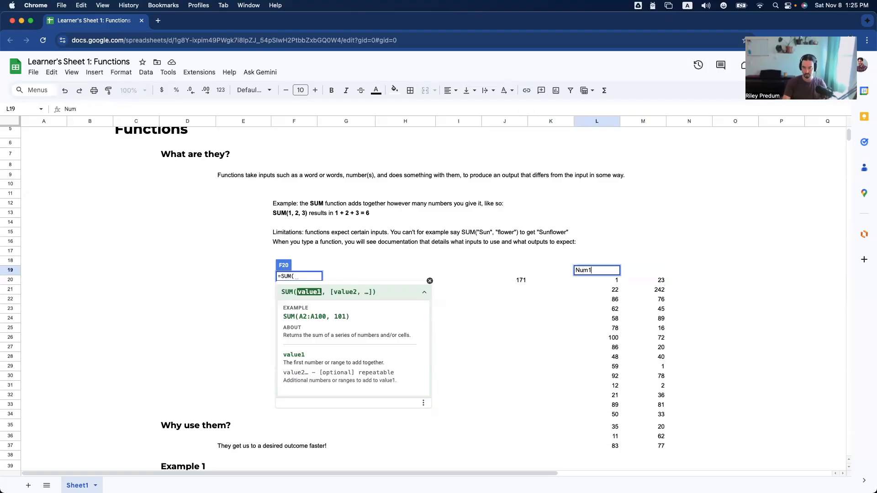
key("Tab")
type("Num2")
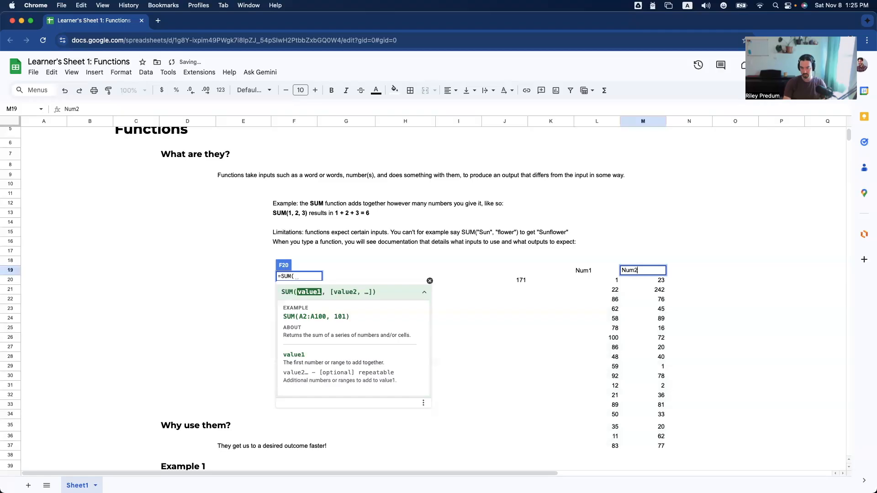
key("Tab")
type("Sum")
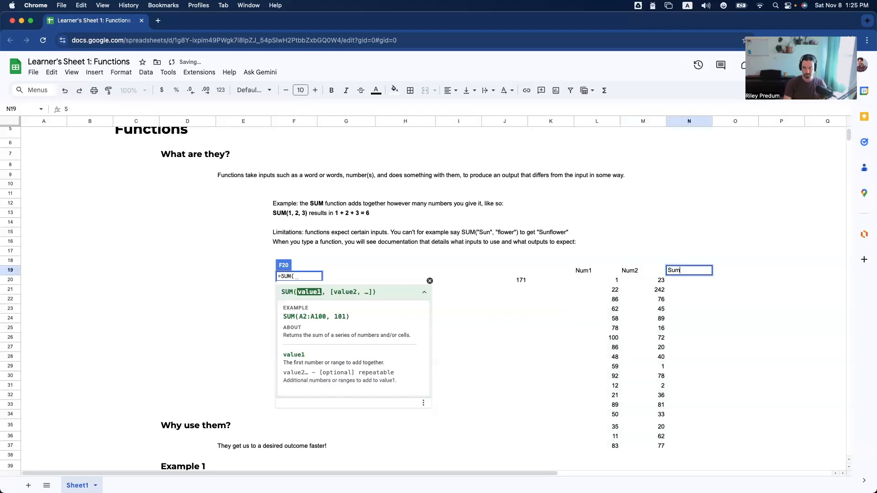
type(" of Num1")
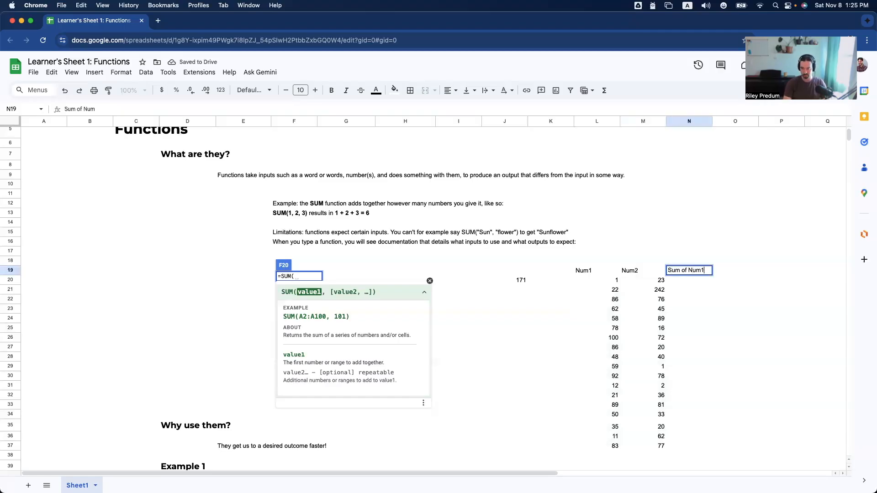
type(" and Num2")
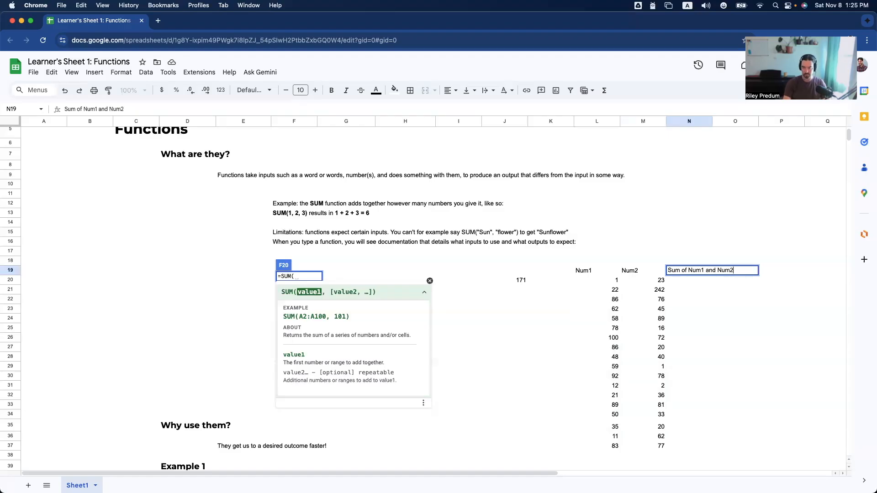
key("Return")
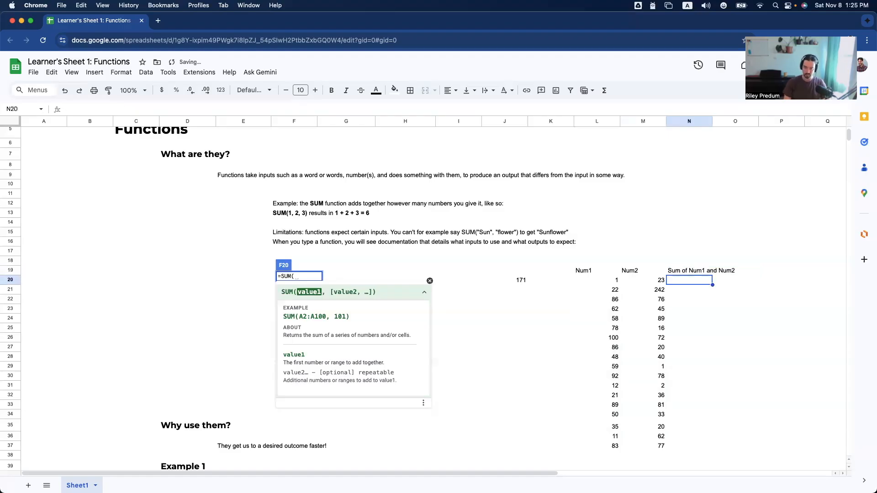
- Enter =L20+M20 in N20 and accept the suggested autofill for the rest of the column through N37
type("=")
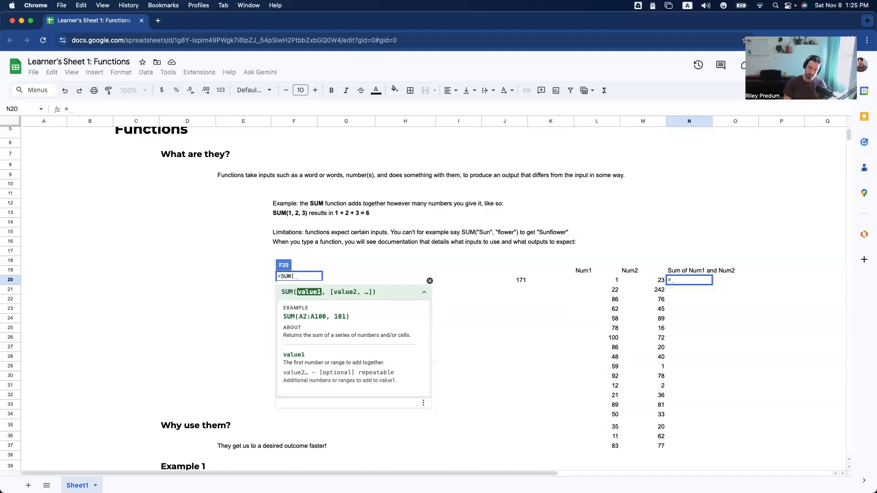
key("Left")
key("Left")
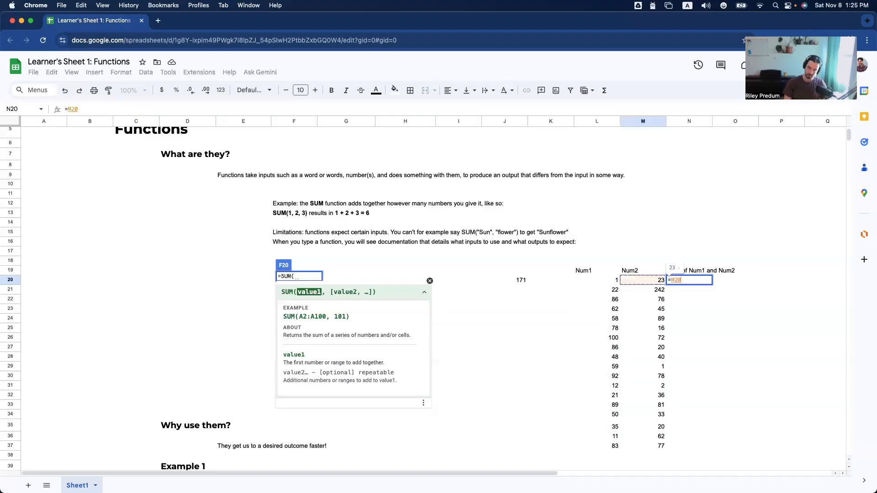
type("+")
key("Left")
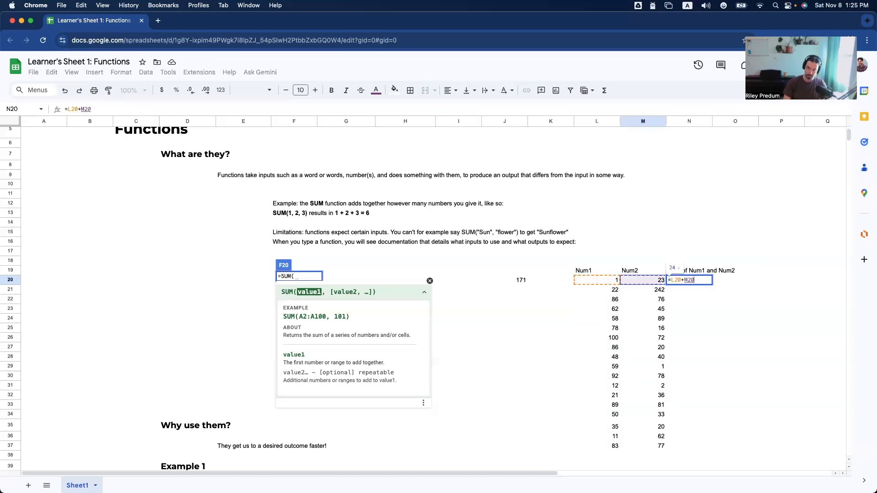
key("Return")
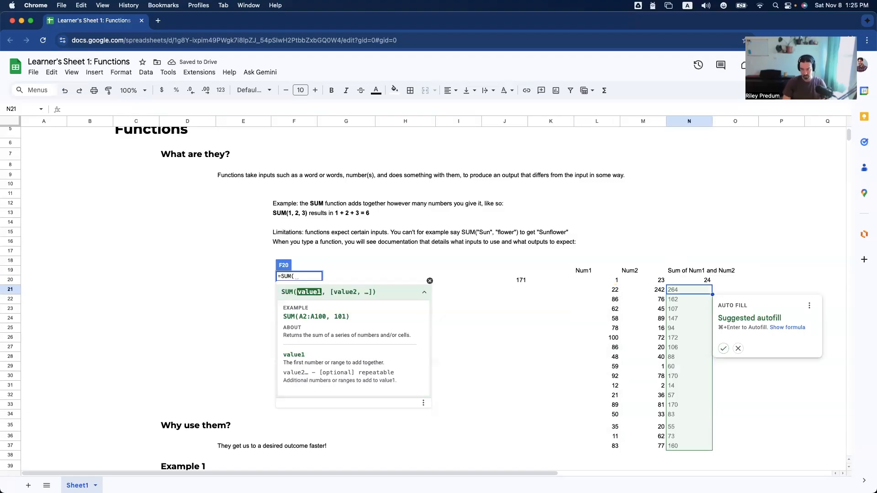
key("super+Return")
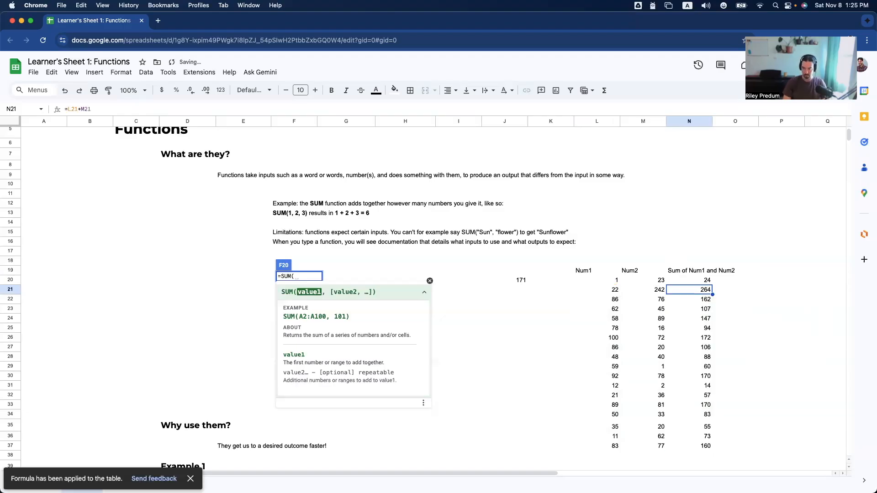
- Change M26 to 12312 and check the row's sum in N26
key("Down")
key("Down")
key("Down")
key("Down")
key("Down")
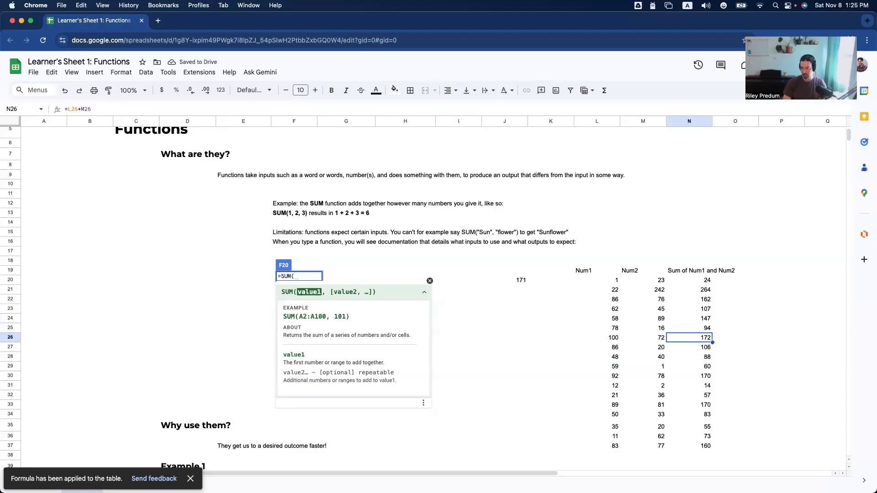
key("Left")
type("12312")
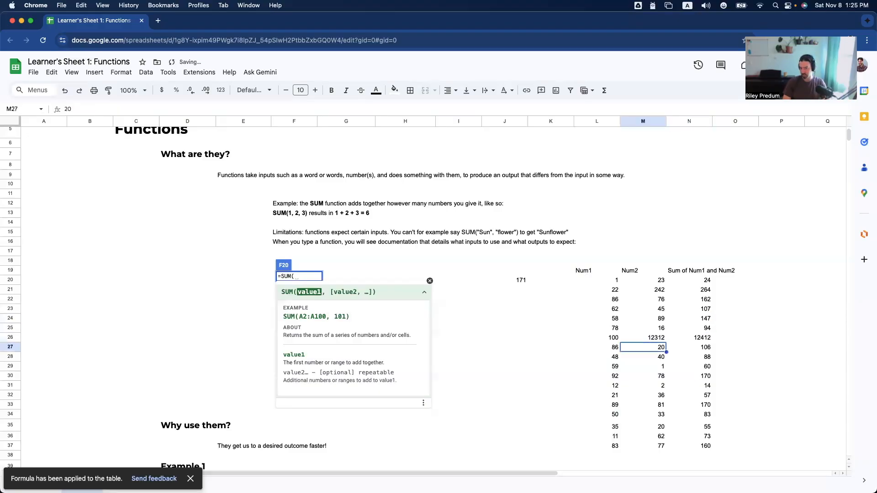
key("Right")
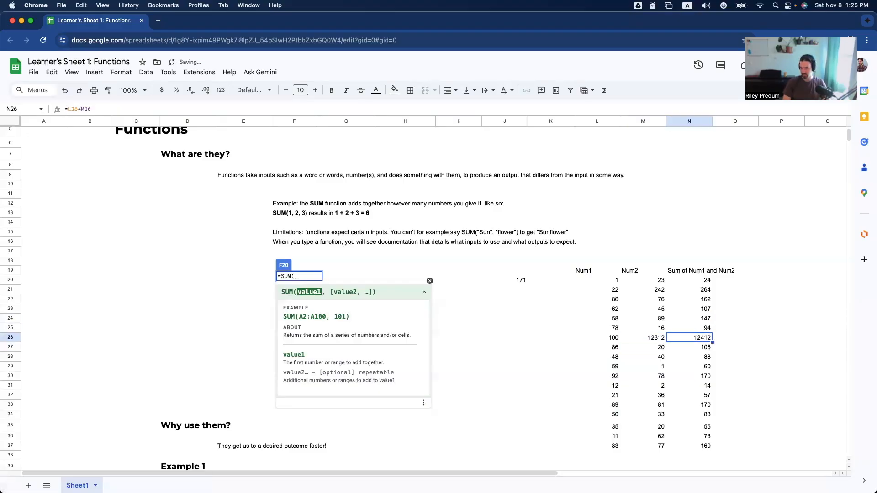
- Replace the addition formula in N20 with =SUM(L20:M20)
key("super+Up")
key("Down")
key("Left")
key("Right")
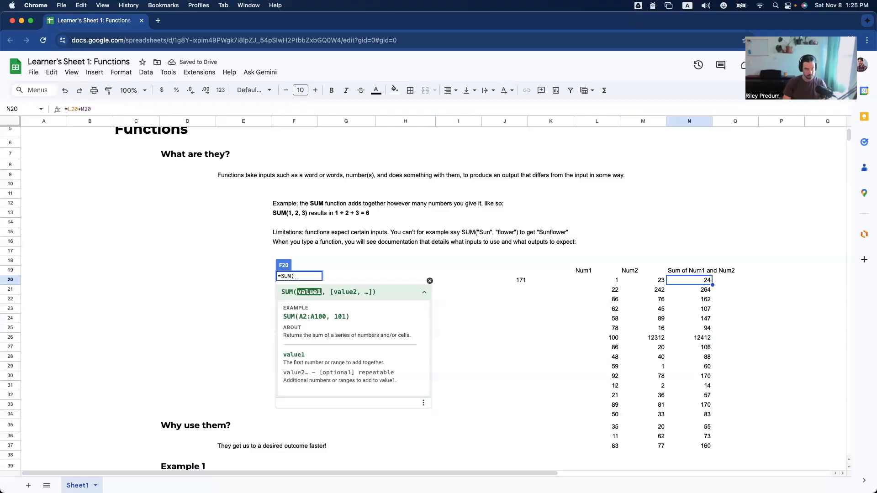
key("Return")
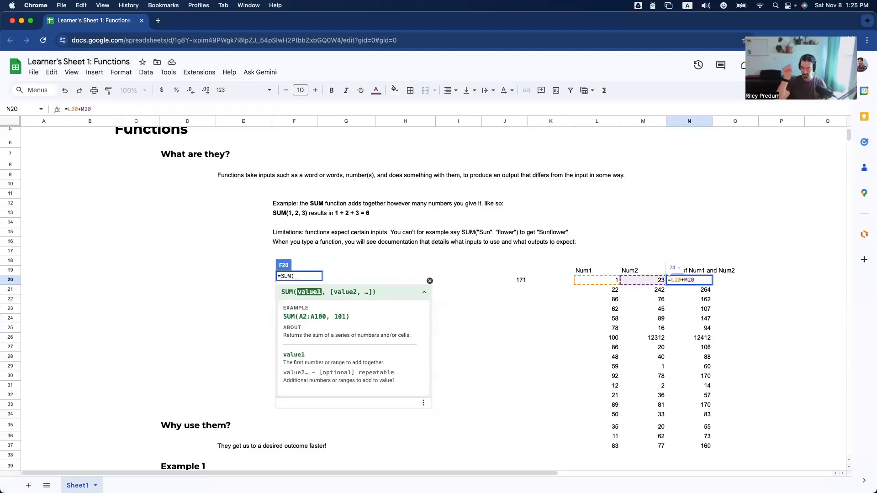
key("BackSpace")
key("BackSpace")
key("BackSpace")
key("BackSpace")
key("BackSpace")
key("BackSpace")
key("BackSpace")
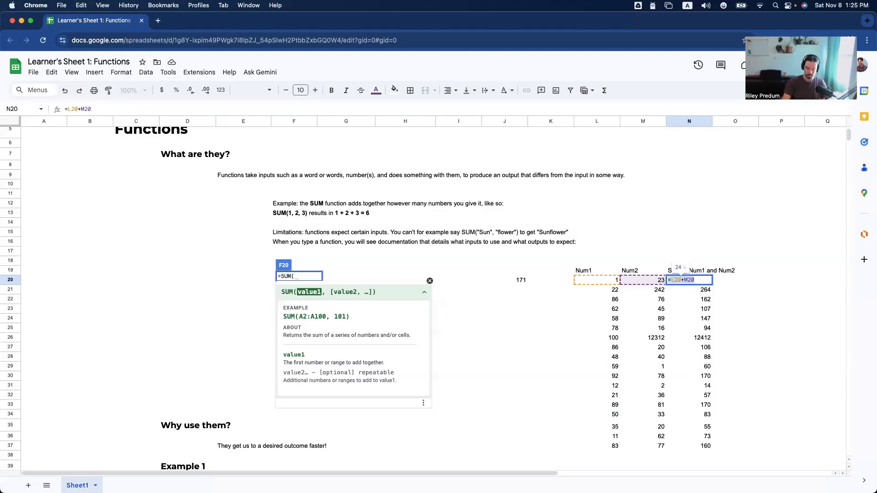
type("SUM(")
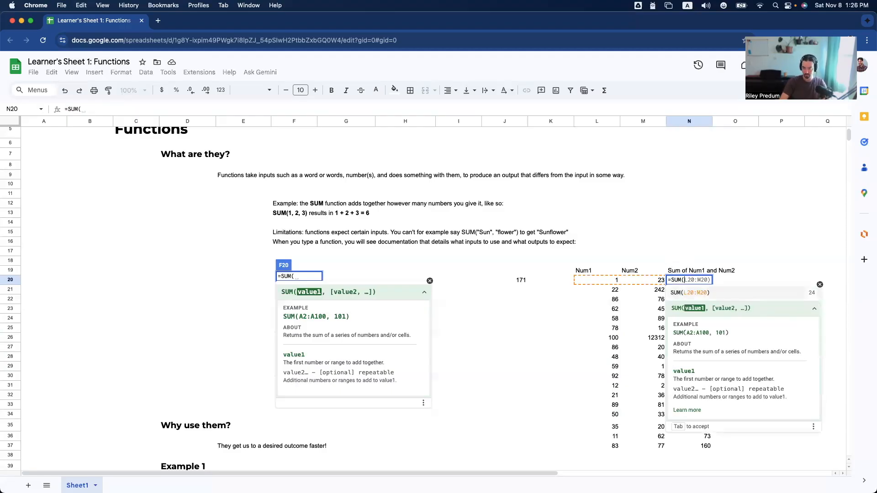
key("Left")
key("Left")
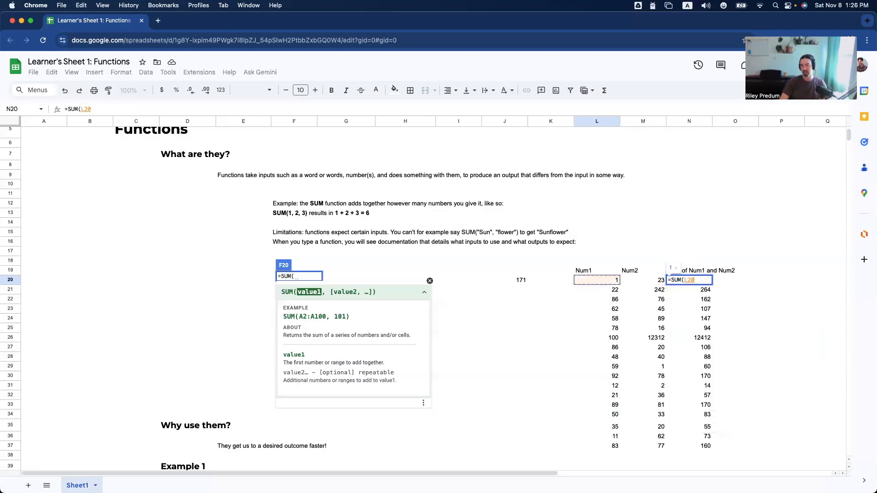
key("shift+Right")
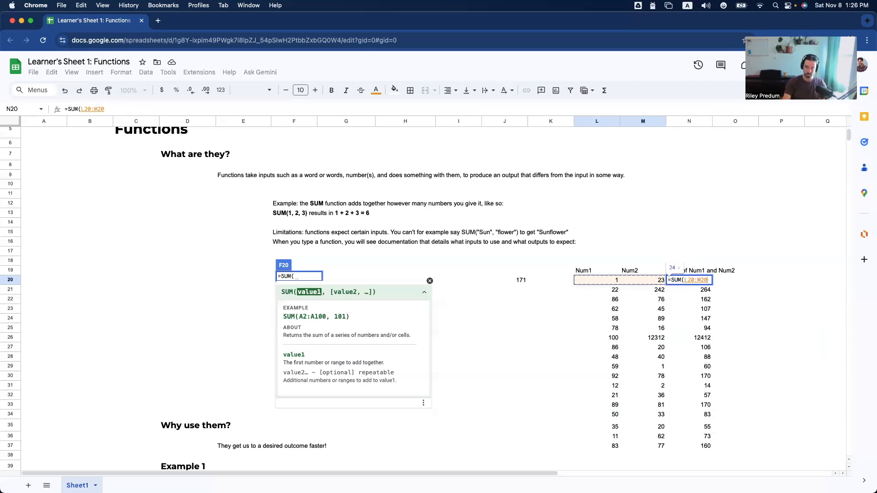
type(")")
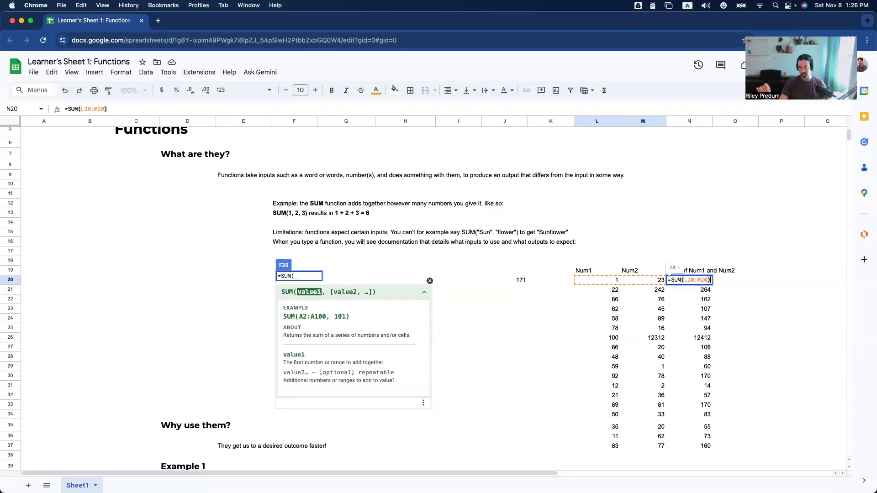
key("Left")
key("Left")
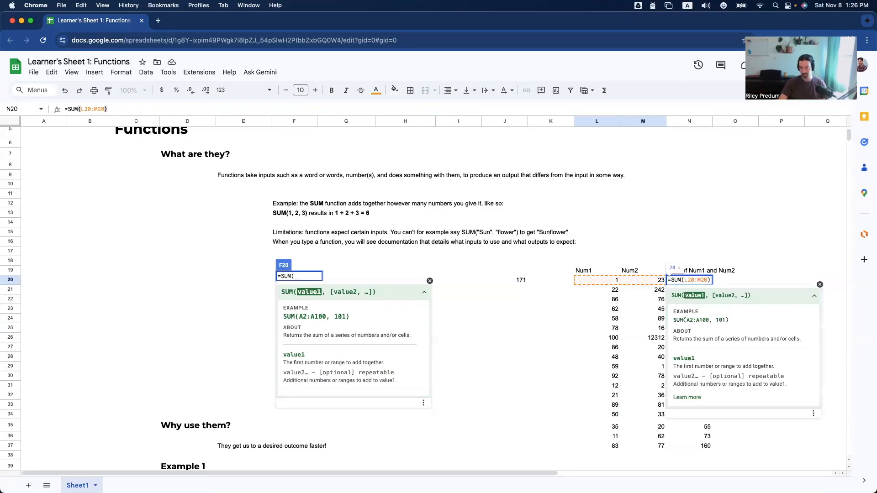
key("shift+Left")
key("Return")
- Copy the SUM formula from N20 and paste it over the whole result column, N20:N37
key("Up")
key("super+c")
key("super+shift+Down")
key("super+v")
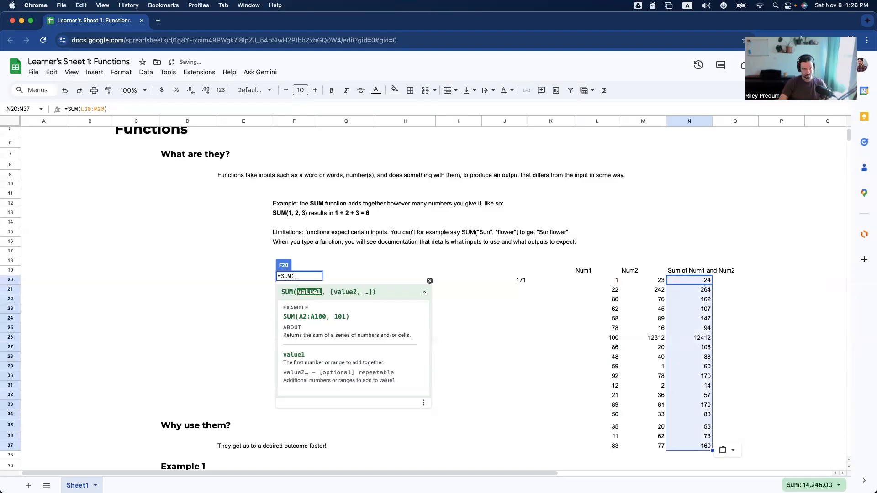
key("Down")
key("Up")
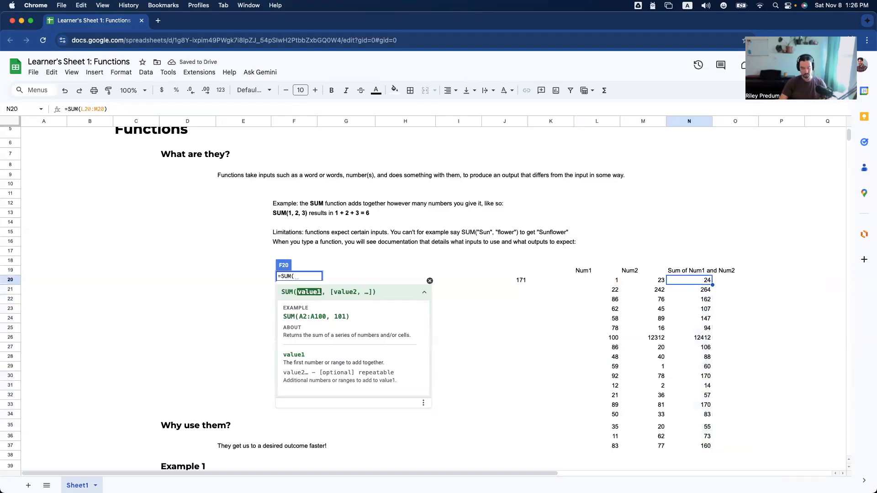
key("super+c")
key("super+shift+Down")
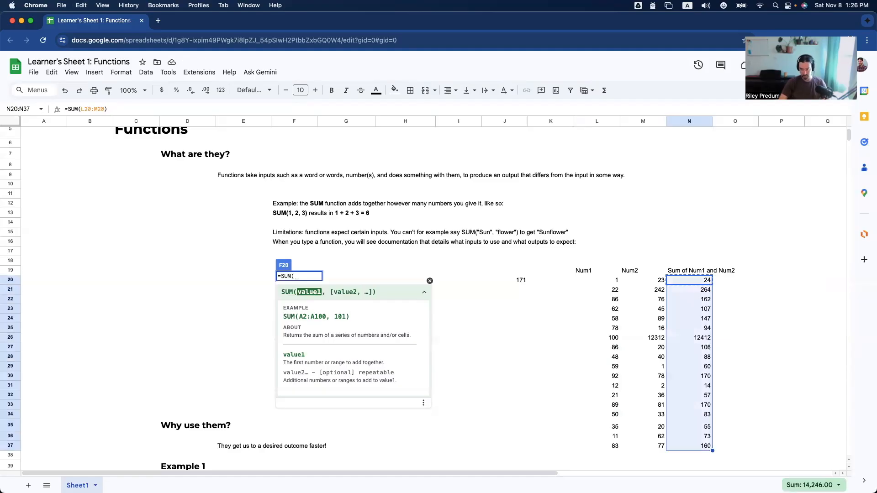
key("super+v")
- Inspect the pasted SUM formulas in N25 and N26 to see which row each one references
key("Down")
key("Down")
key("Down")
key("Down")
key("Down")
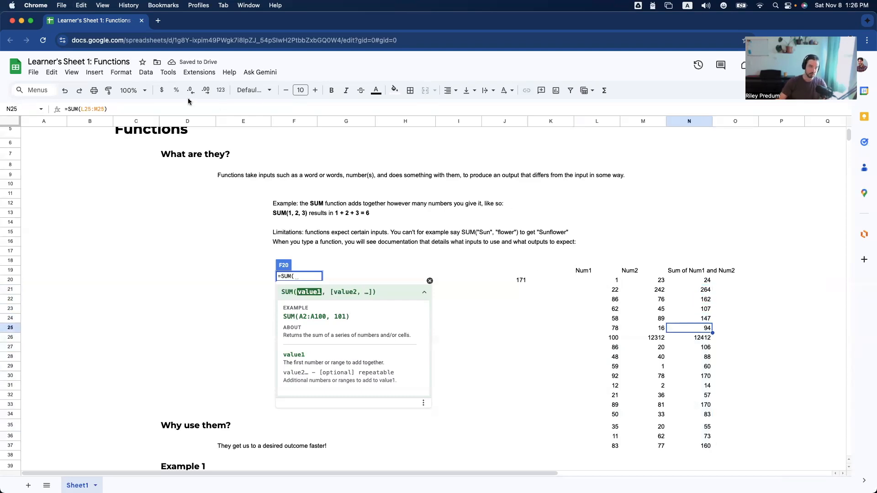
triple_click(127, 109)
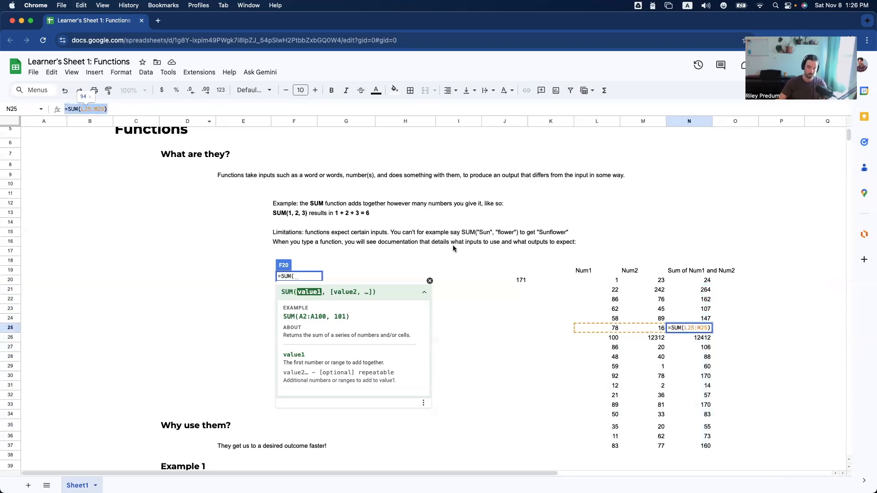
key("Return")
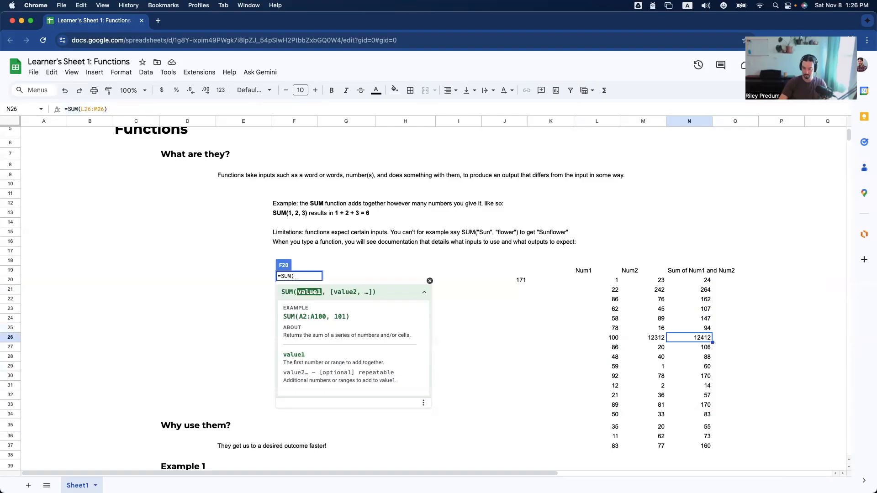
key("Return")
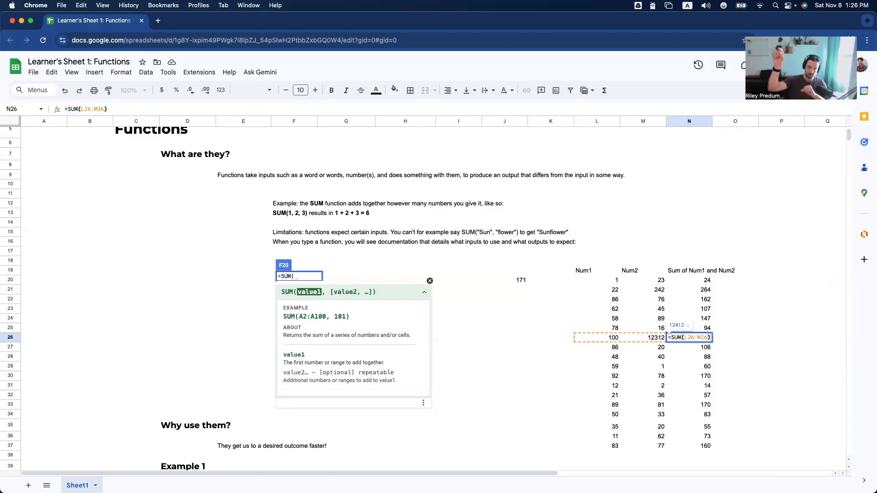
left_click(733, 366)
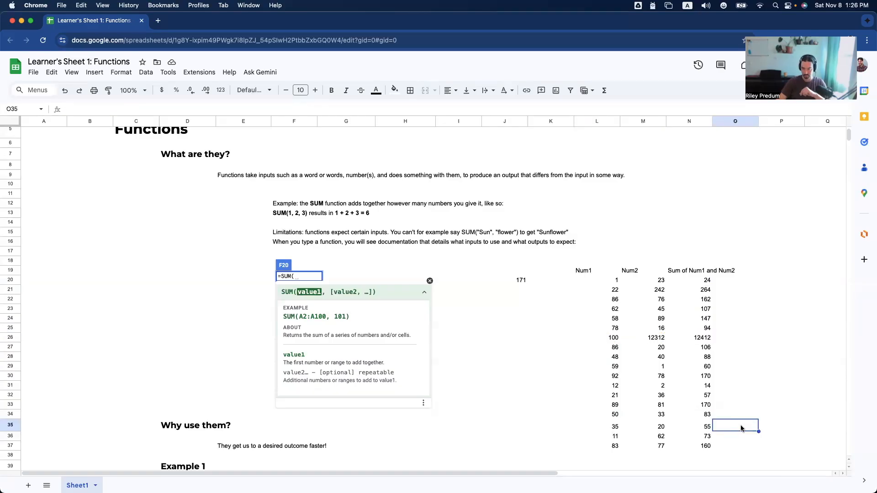
- Extend the N20 formula down the column through N37 with the fill handle
left_click(702, 284)
left_click_drag(712, 284, 714, 451)
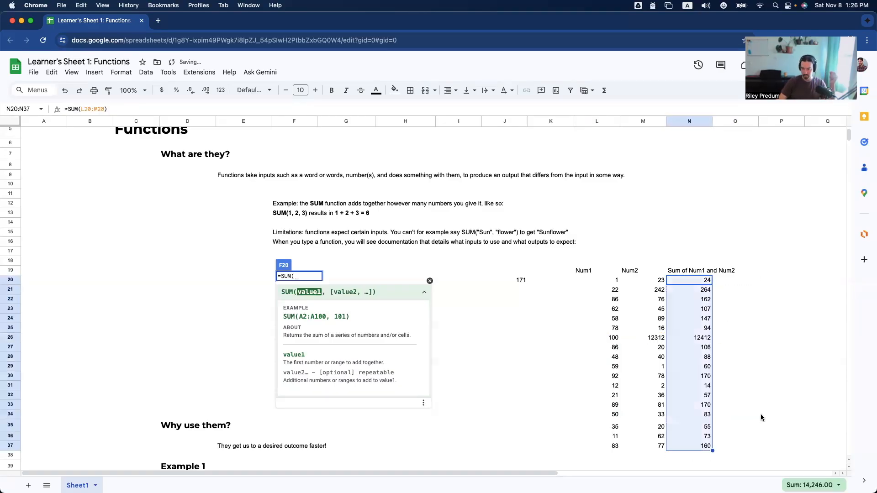
left_click(761, 418)
- Examine the range argument L20:M20 inside the SUM formula in N20, leaving the formula as it is
left_click(714, 285)
scroll(714, 284, "down", 3)
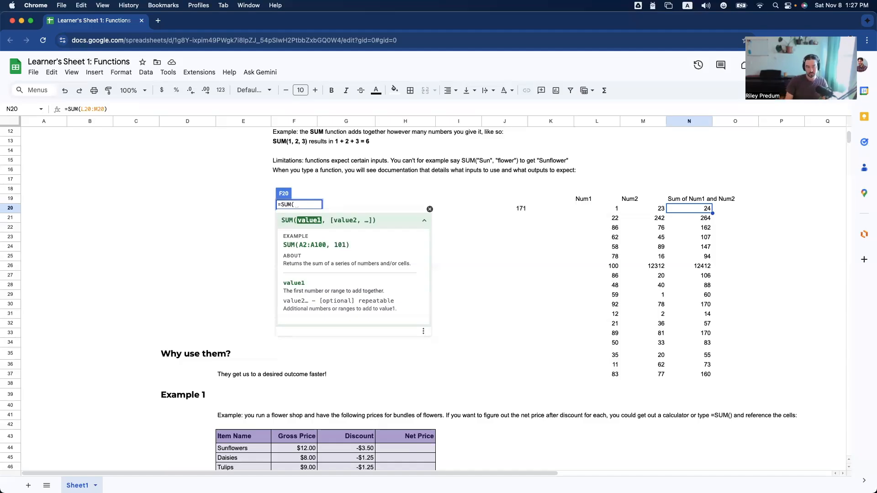
key("Return")
key("Left")
key("alt+shift+Left")
key("alt+shift+Left")
key("alt+shift+Left")
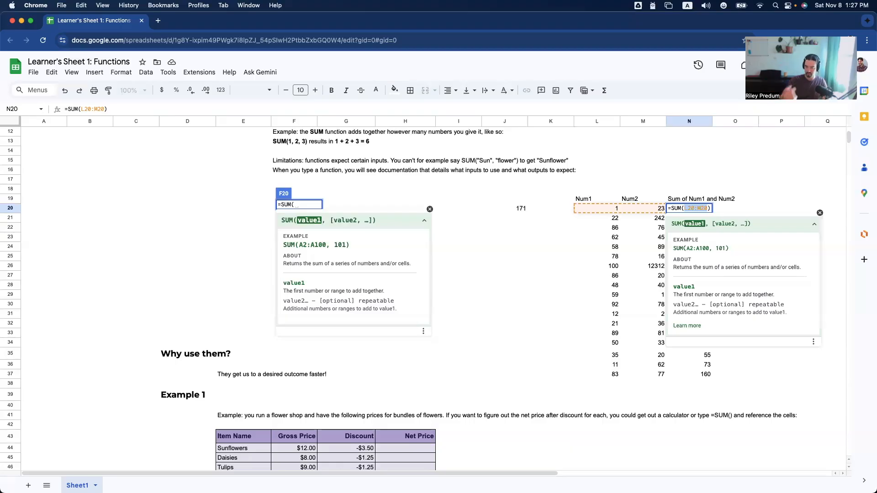
key("Return")
- Add the column header "Arithmetic Sum" in O19
key("Up")
key("Right")
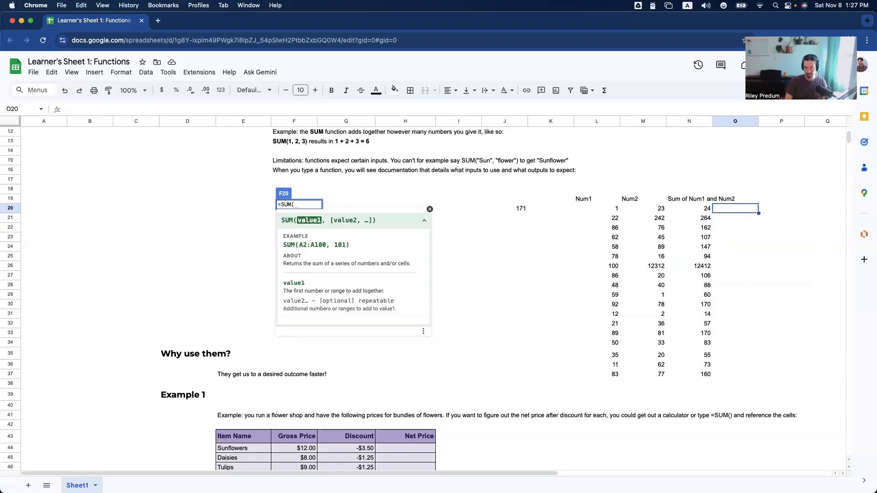
key("Up")
type("Ar")
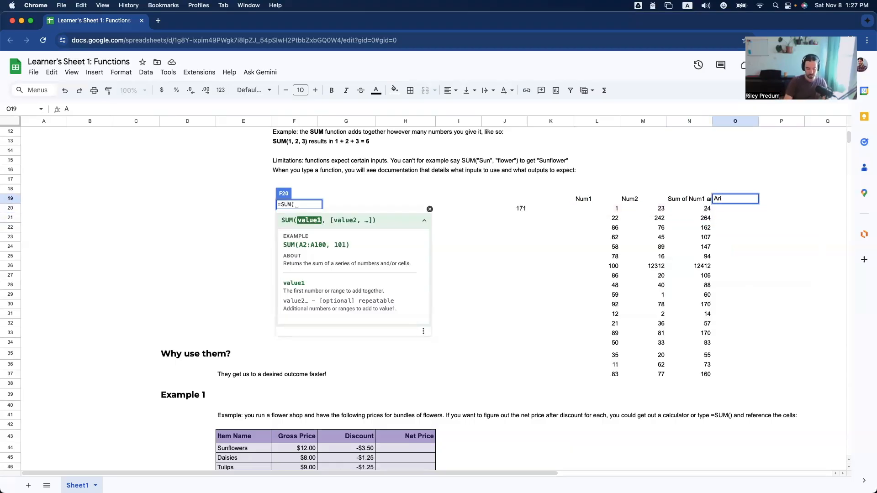
type("ithmetic Sum")
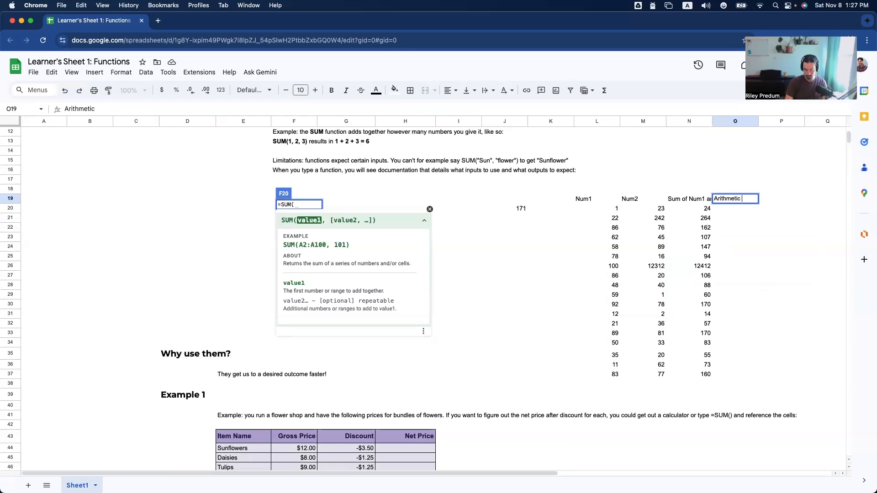
key("Return")
- Enter =L20+M20 in O20 and accept the suggested autofill for the rest of the column through O37
type("=")
key("Left")
key("Left")
key("Left")
type("+")
key("Left")
key("Left")
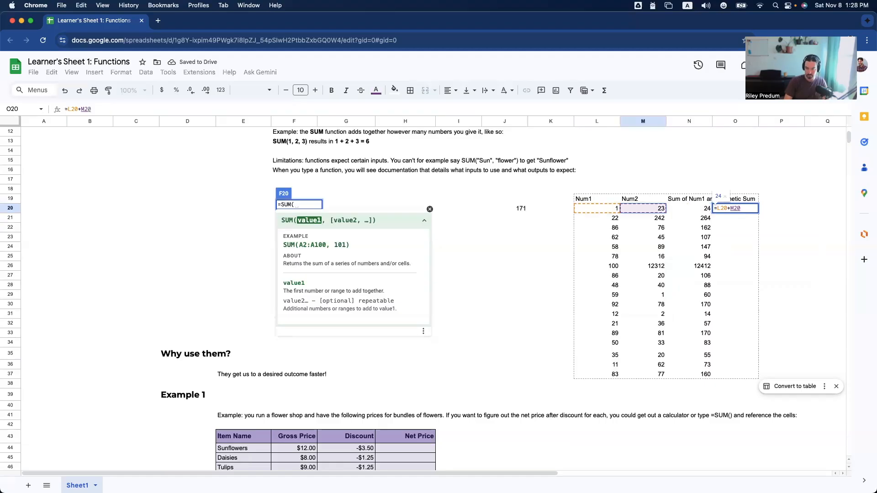
key("Return")
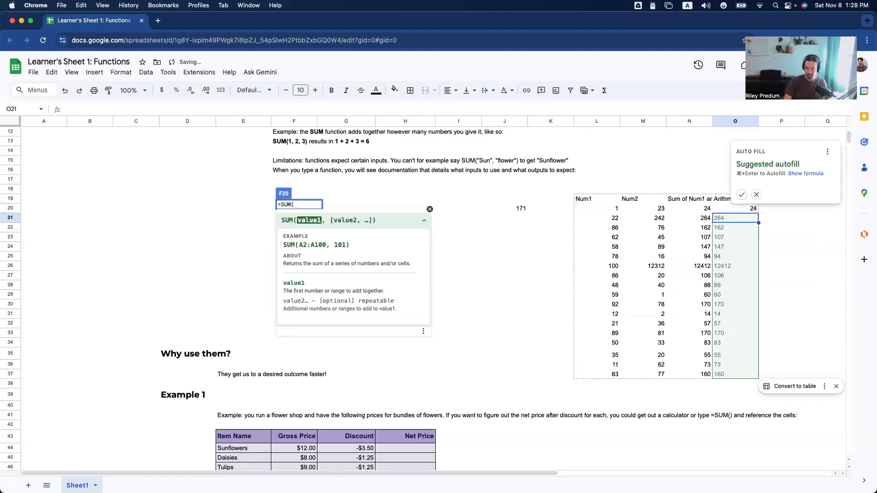
key("super+Return")
key("Up")
key("Down")
key("Up")
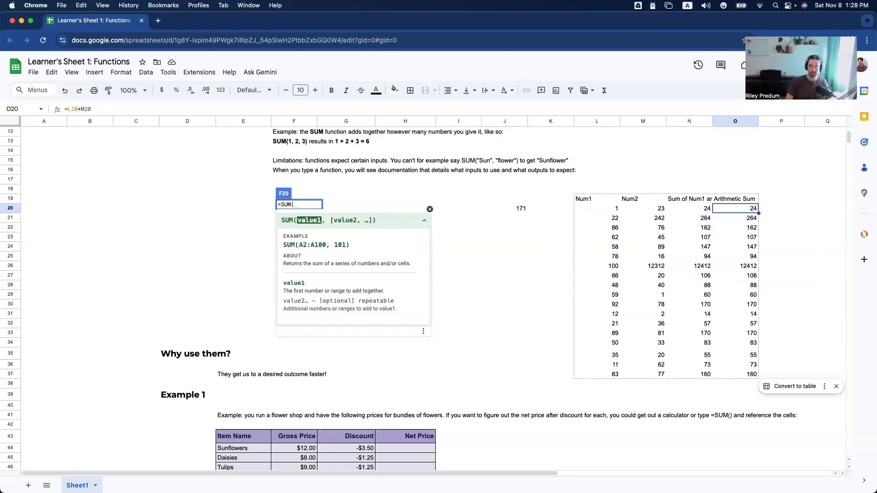
- Replace the formula in N20 with =SUM(L20:M37) so it adds every number in both columns
key("Left")
key("Return")
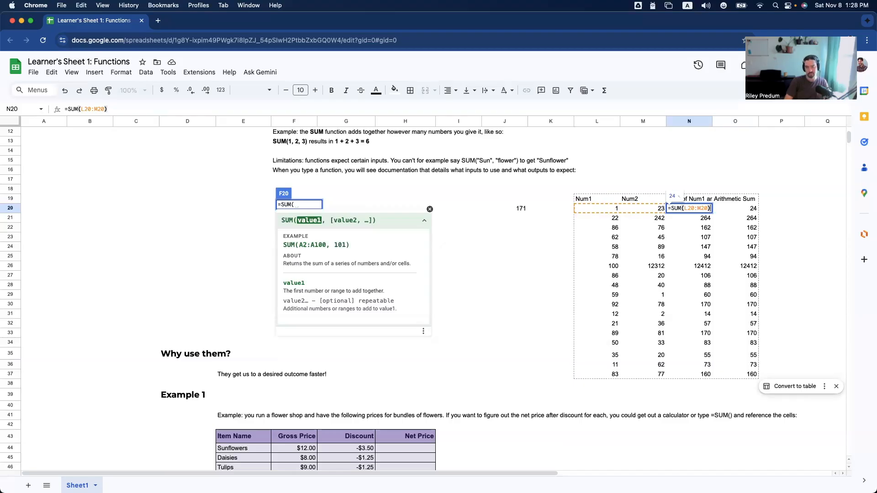
key("Return")
key("Up")
key("Return")
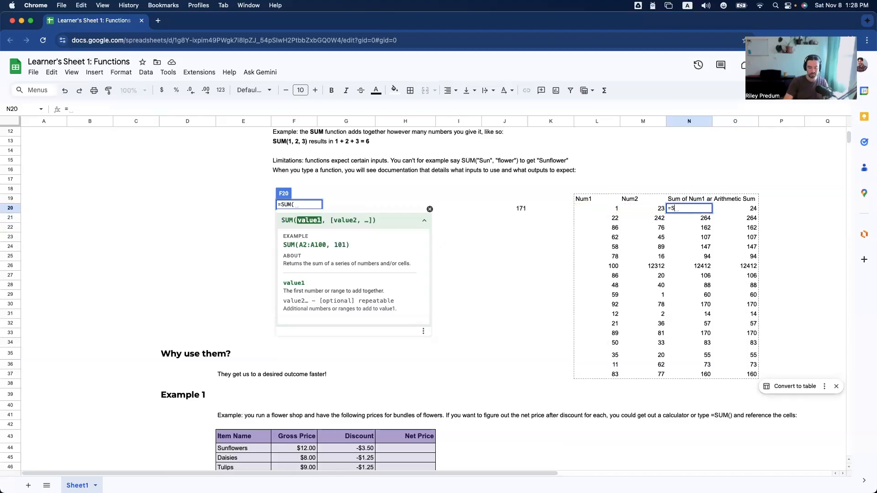
key("Left")
key("Left")
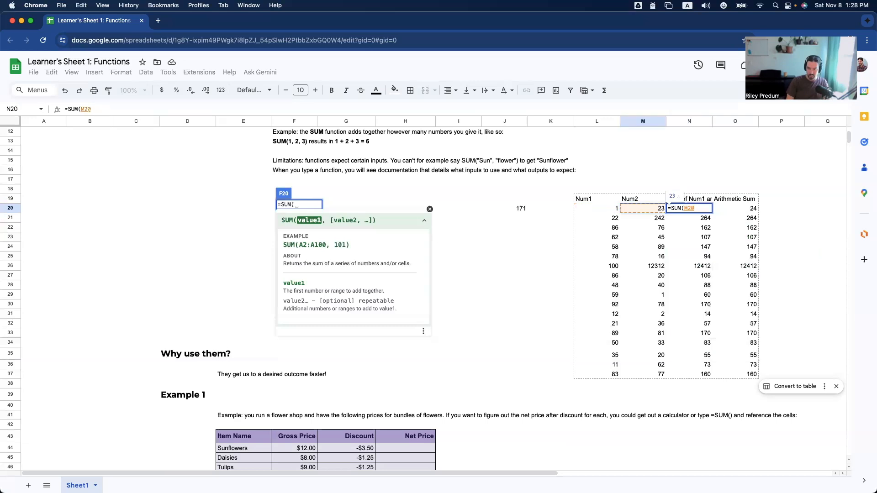
key("shift+Right")
key("shift+Down")
key("shift+Down")
key("shift+Down")
key("shift+Down")
key("shift+Down")
key("shift+Down")
key("shift+Down")
key("shift+Down")
key("shift+Down")
key("shift+Down")
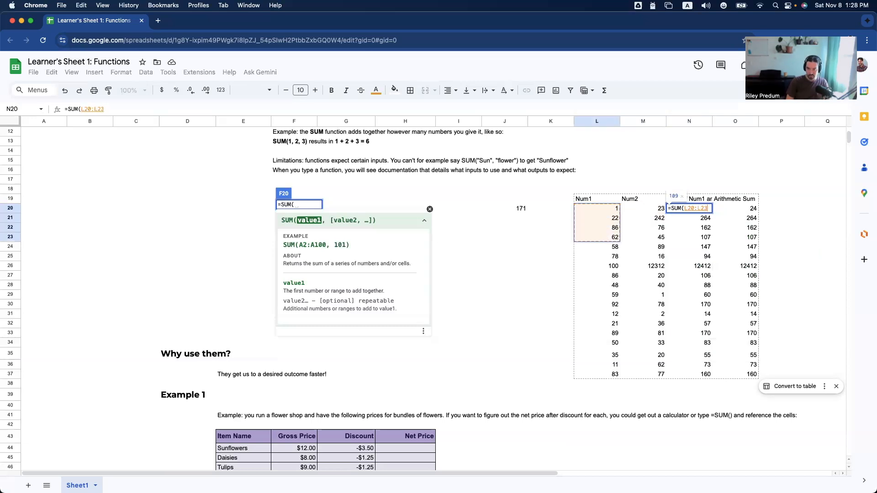
key("shift+Down")
key("shift+Down")
key("shift+Down")
key("shift+Down")
key("shift+Down")
key("shift+Down")
key("shift+Down")
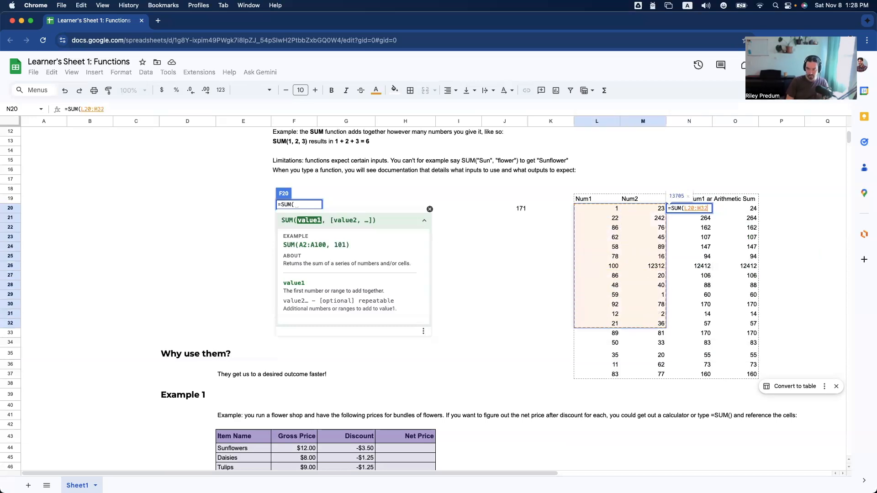
type(")")
key("Return")
key("Up")
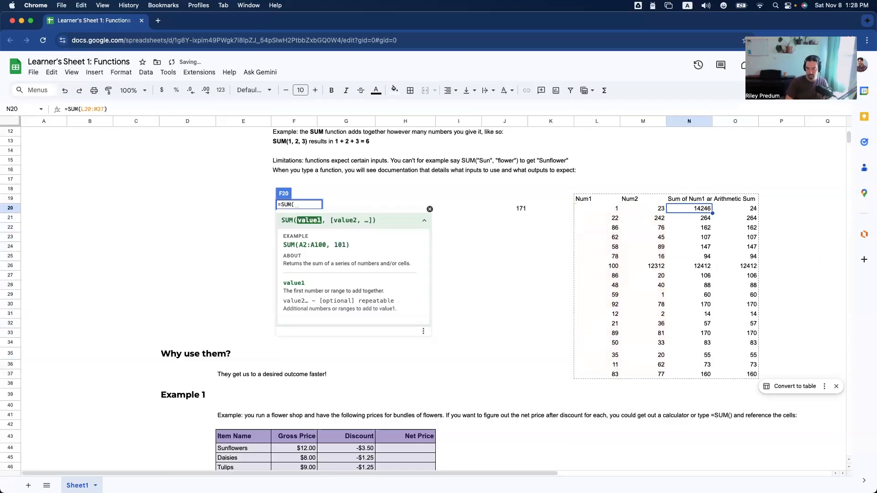
- Try adding the first two rows in O20 with the plain arithmetic formula =L20+M20+L21+M21, and abandon the edit
key("Right")
type("=")
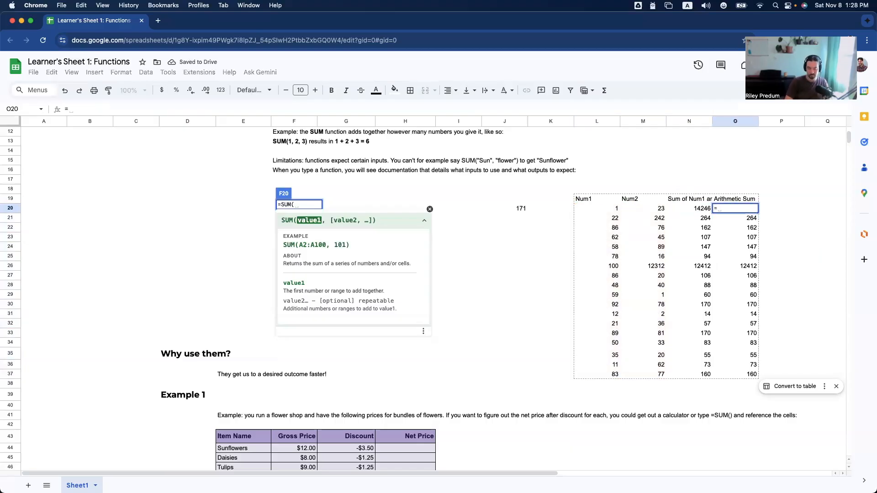
key("Left")
key("Left")
key("Left")
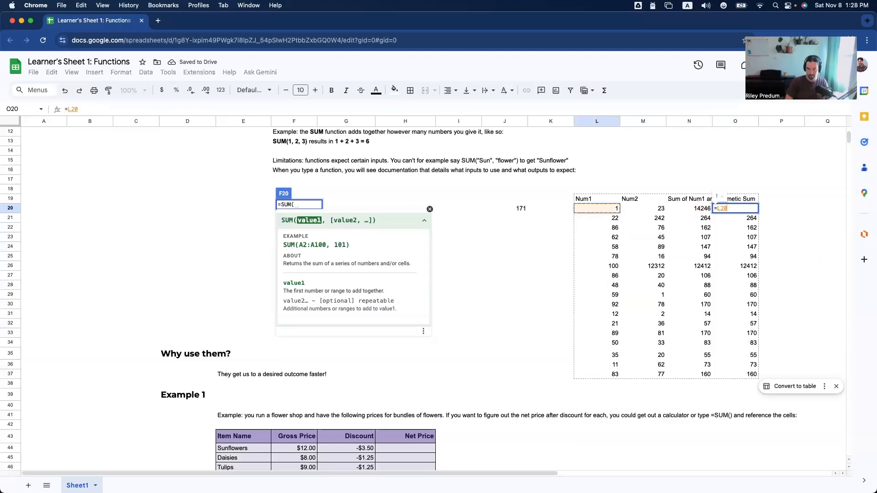
type("+")
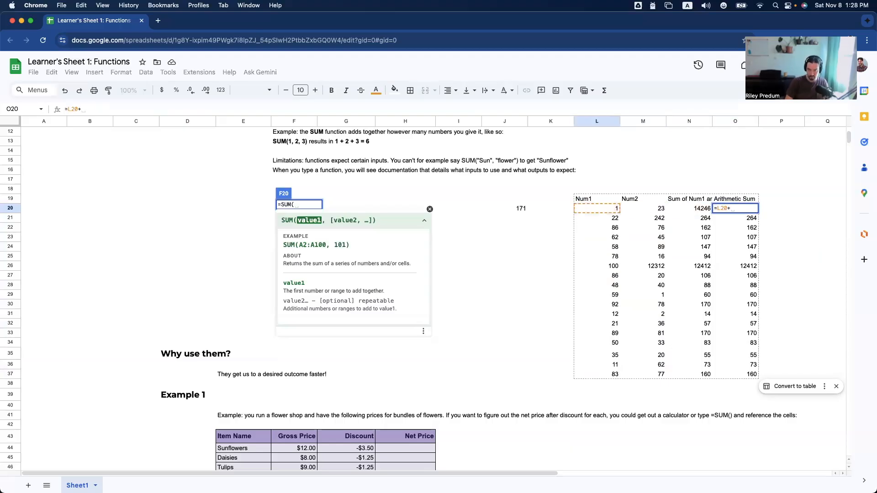
key("Left")
key("Left")
type("+")
key("Left")
key("Left")
key("Left")
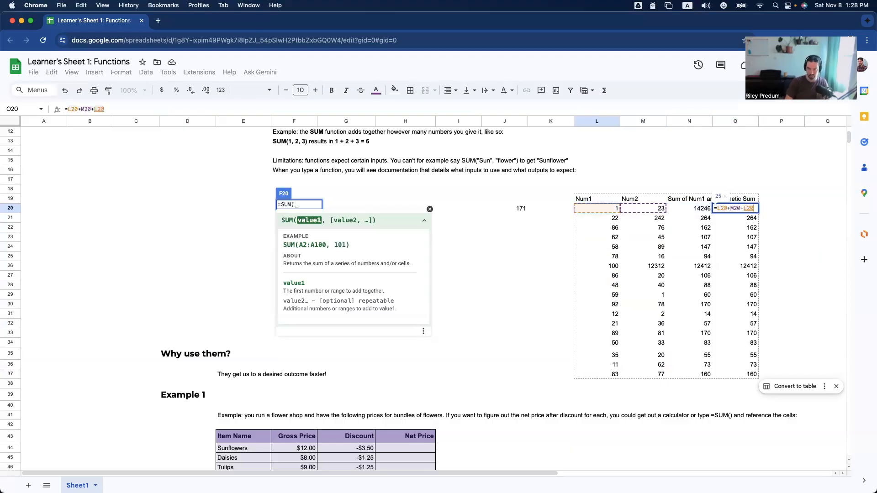
key("Down")
type("+")
key("Left")
key("Left")
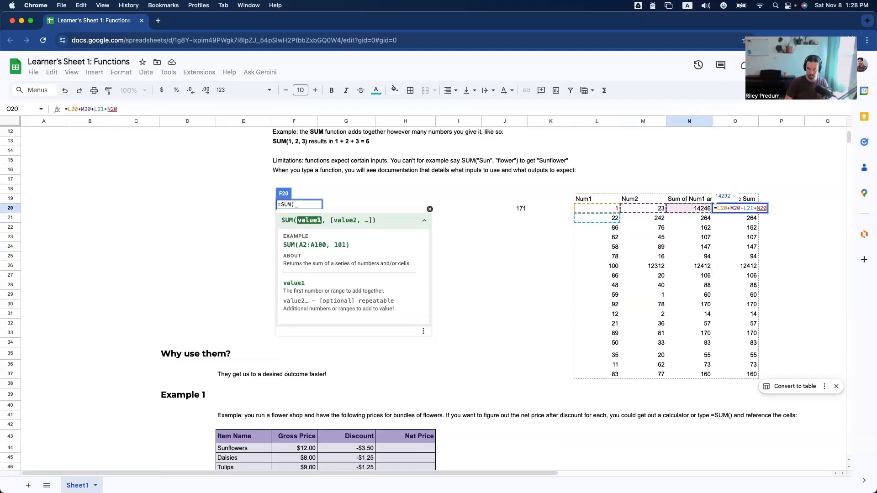
key("Down")
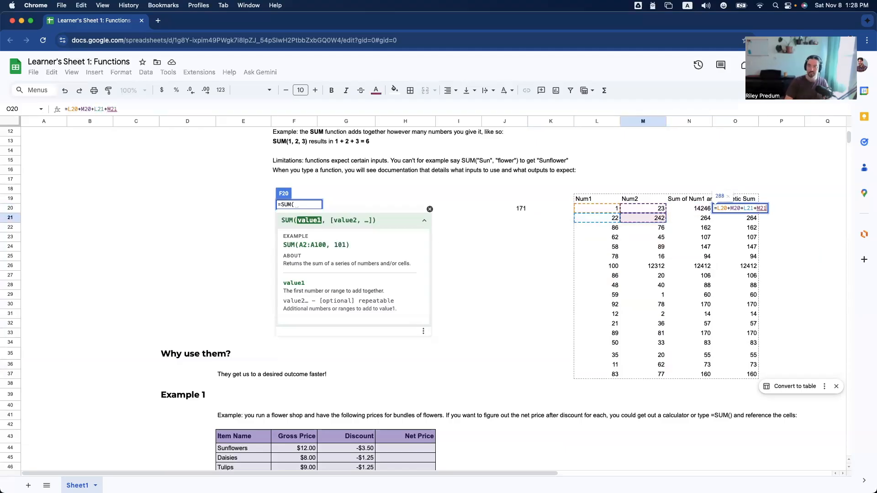
key("Escape")
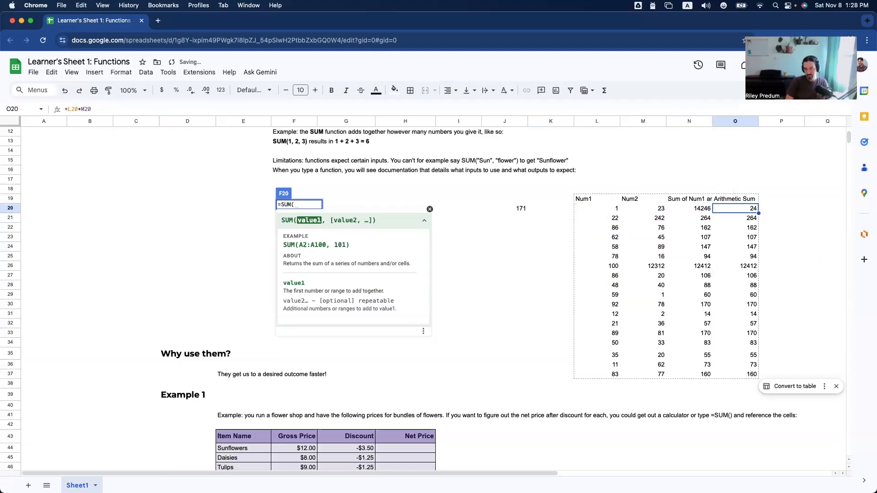
- Examine the range argument L20:M37 in the SUM formula of N20, leaving the formula as it is
key("Left")
key("Return")
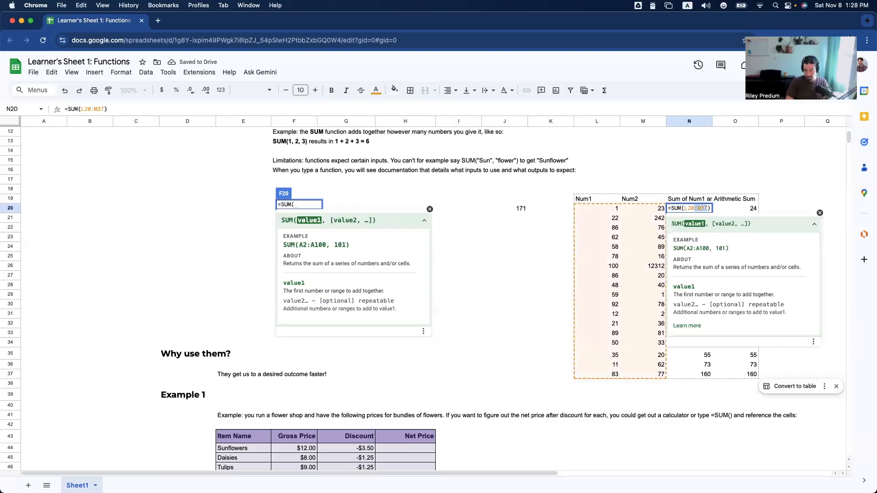
key("Right")
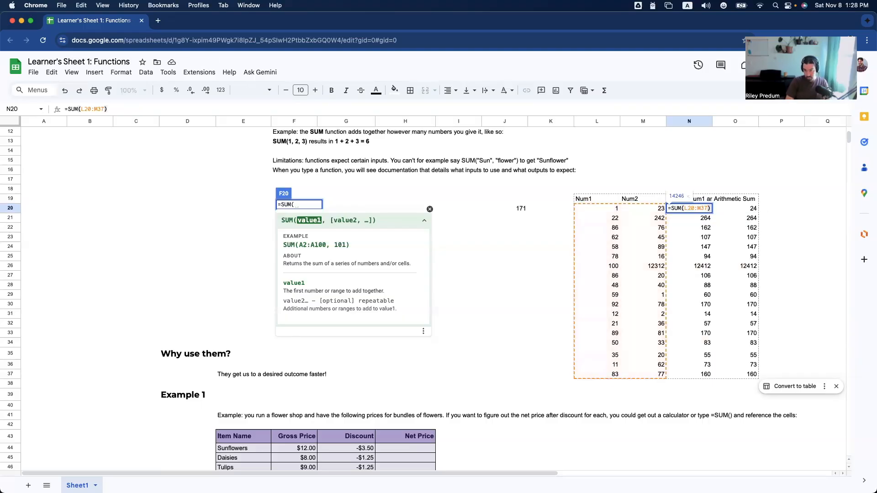
key("Left")
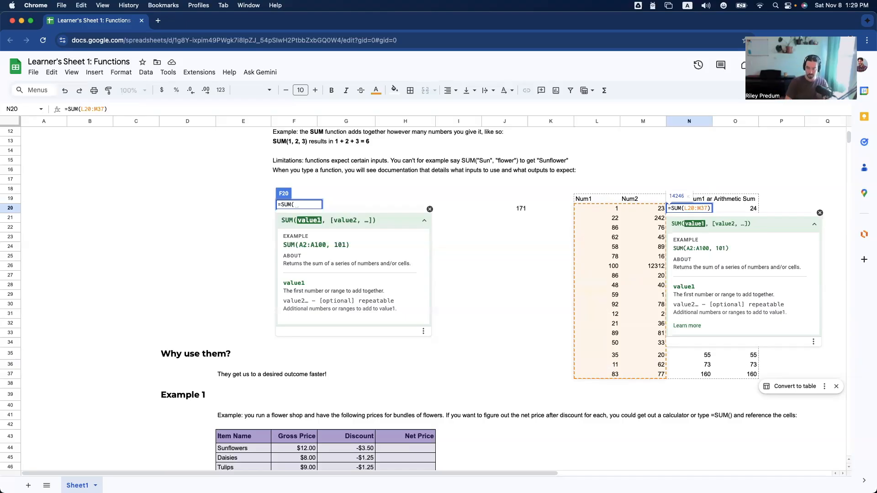
key("Escape")
key("Left")
key("Left")
key("Down")
key("Left")
key("Left")
key("Down")
key("Down")
key("Down")
key("Right")
key("Up")
key("Right")
key("Right")
key("Right")
- Clear the whole Arithmetic Sum column, including its header, from O19 through O37
key("Up")
key("Up")
key("Up")
key("Up")
key("Up")
key("Right")
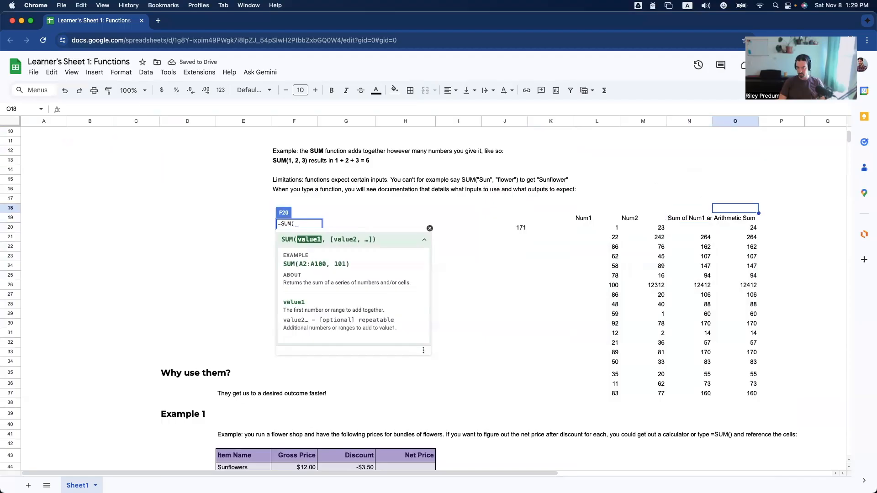
key("Down")
key("ctrl+shift+Down")
key("Delete")
- Clear the results under "Sum of Num1 and Num2" from N20 down, keeping the header
key("Left")
key("Down")
key("Down")
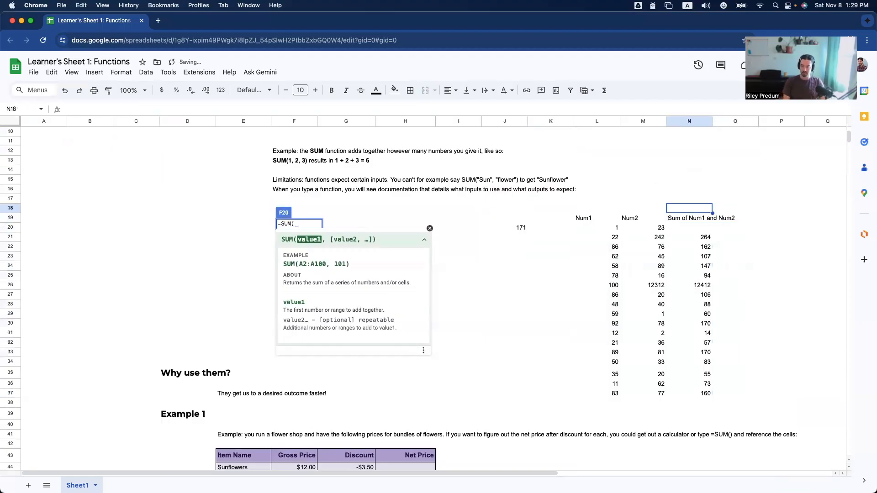
key("ctrl+shift+Down")
key("Delete")
key("Up")
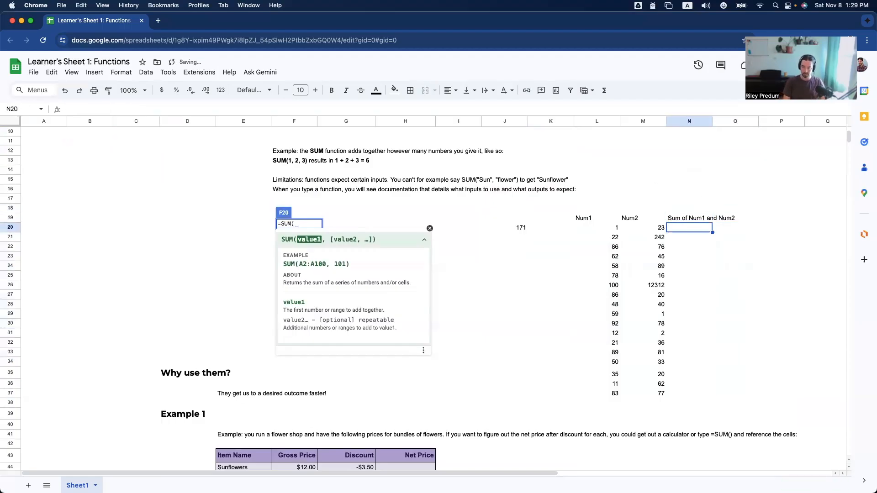
- Open Calculator, work out 23+1, and enter the result 24 by hand in N20 of the sheet
key("super+space")
type("calc")
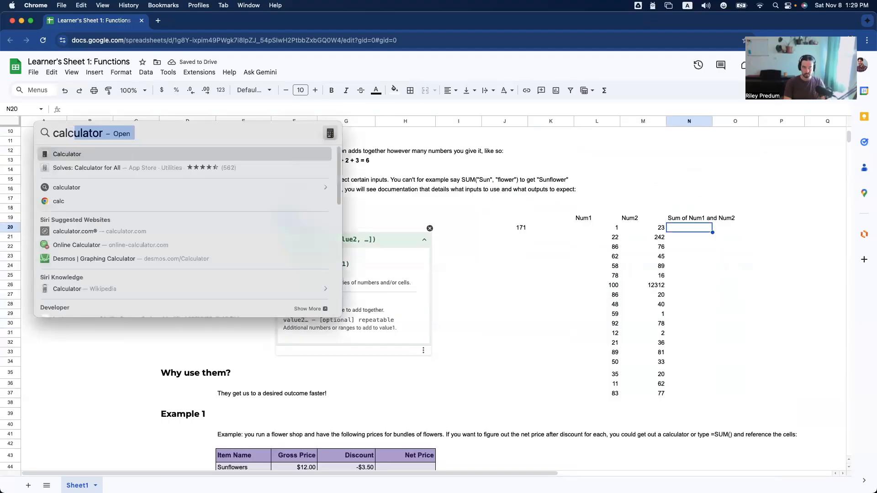
key("Return")
type("23+")
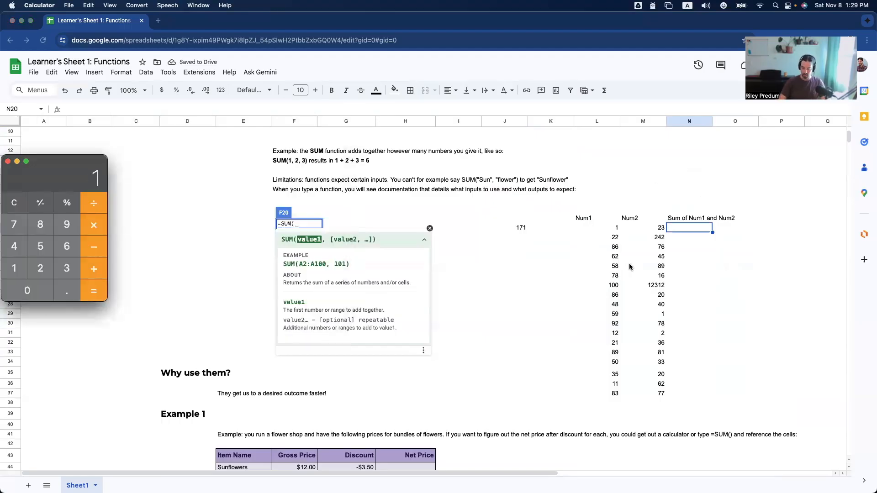
type("1=")
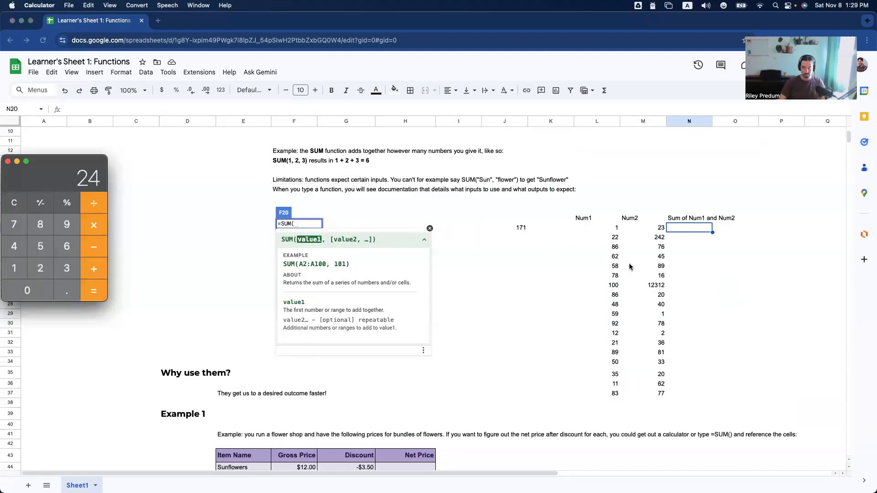
left_click(695, 228)
type("24")
key("Return")
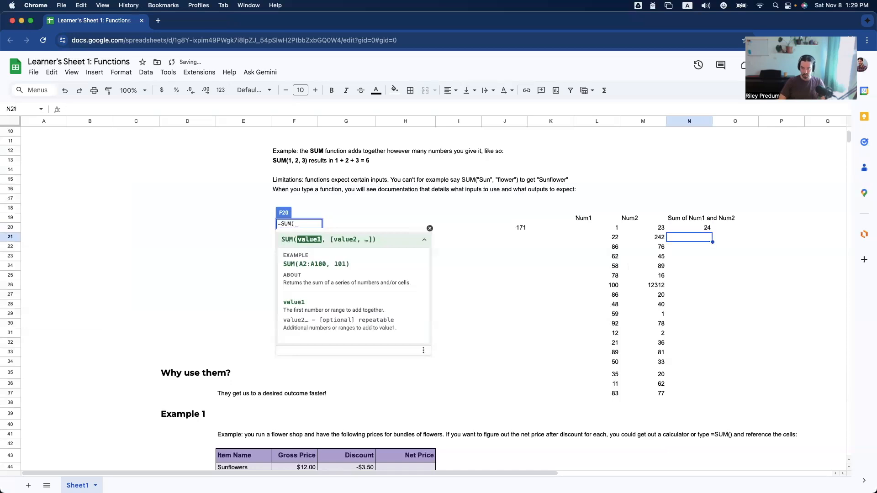
- Work out 22+242 in Calculator and enter the result 264 by hand in N21 of the sheet
key("super+Tab")
type("22+242=")
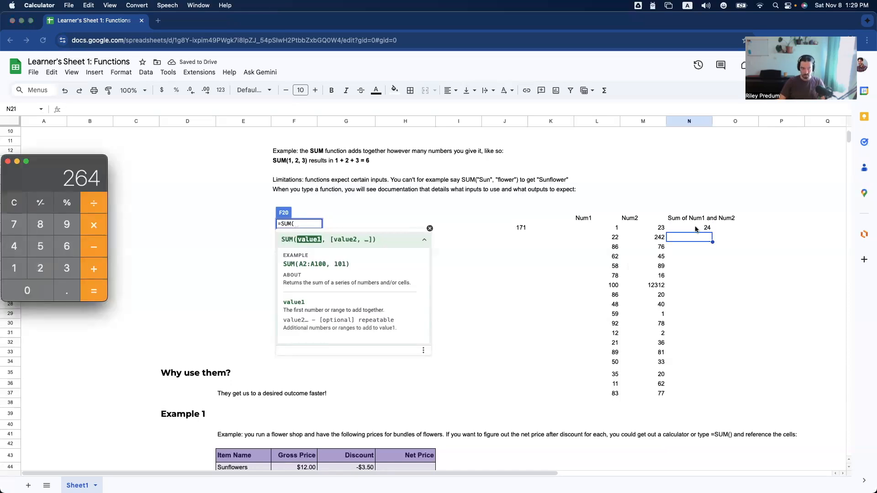
key("super+Tab")
type("264")
key("Return")
- Enter "..." as a placeholder in N22 and remove it again
key("super+Tab")
key("super+Tab")
type("...")
key("Return")
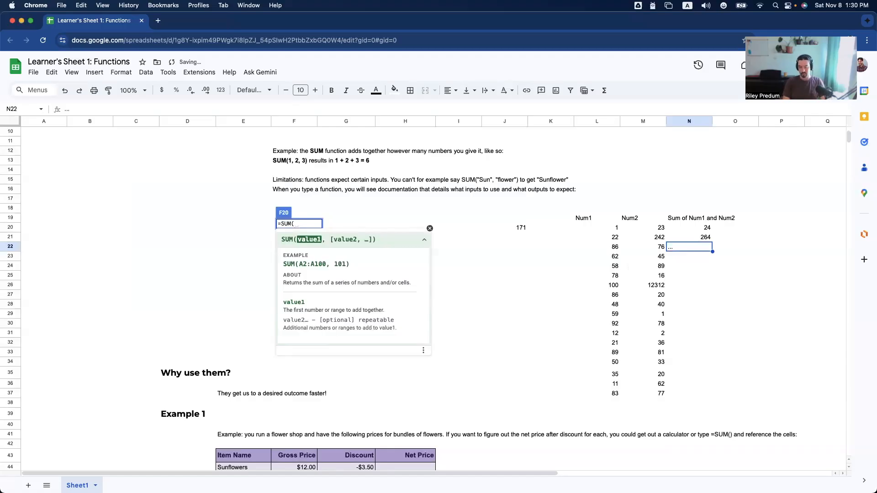
key("BackSpace")
- Replace the manual value in N20 with the formula =SUM(L20:M20)
key("Up")
key("Up")
type("=SUM(")
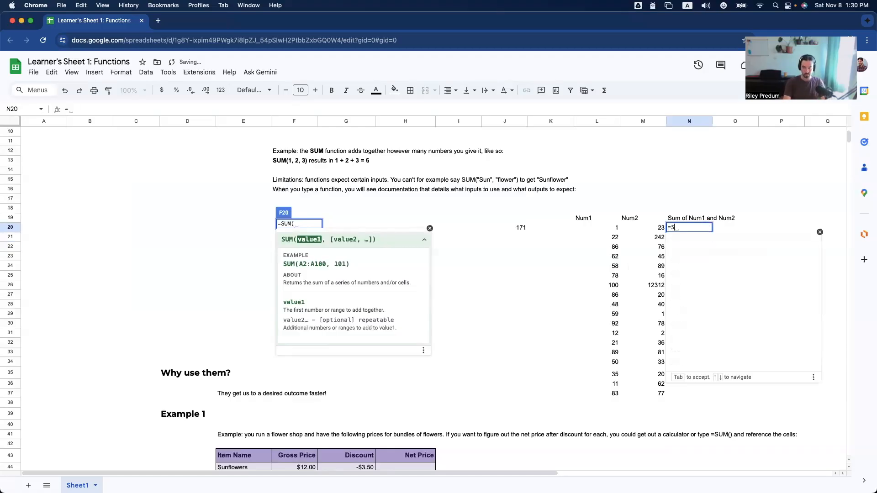
key("Tab")
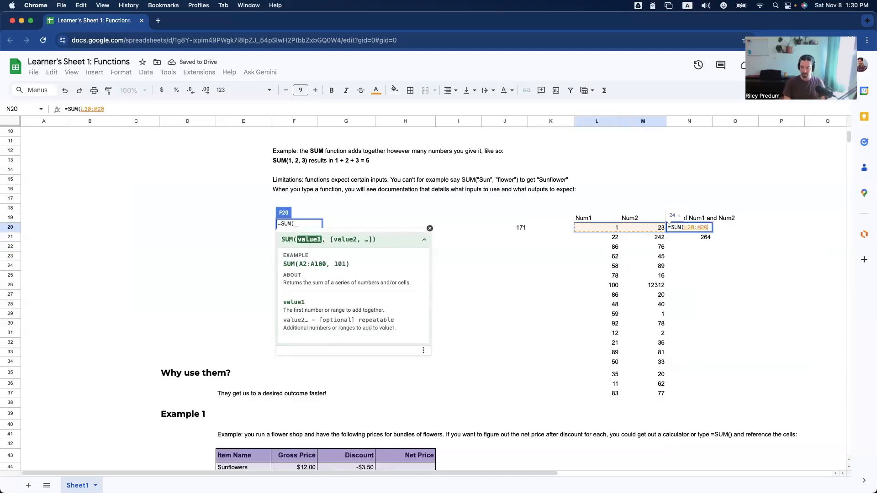
key("Return")
- Copy the SUM formula from N20 into the rest of the column through N37
key("Up")
key("super+c")
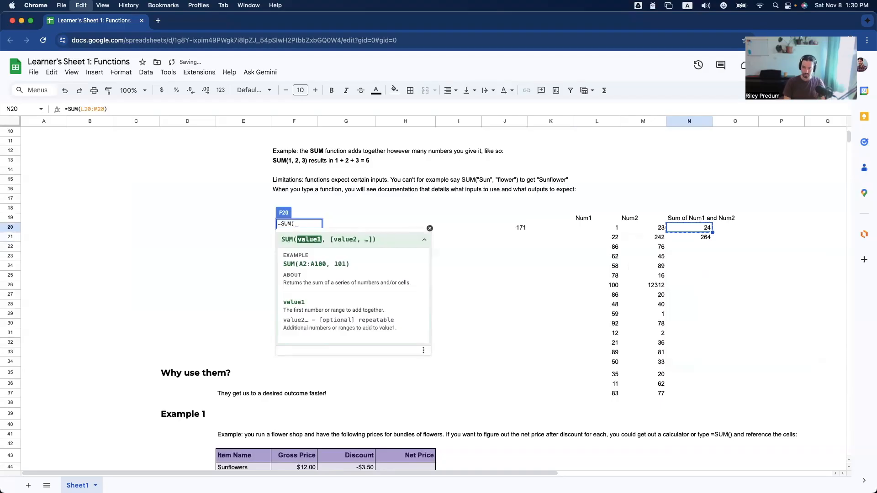
key("shift+Down")
key("shift+Down")
key("shift+Down")
key("shift+Down")
key("shift+Down")
key("shift+Down")
key("shift+Down")
key("shift+Down")
key("shift+Down")
key("shift+Down")
key("shift+Down")
key("shift+Down")
key("shift+Down")
key("shift+Down")
key("shift+Down")
key("shift+Down")
key("shift+Down")
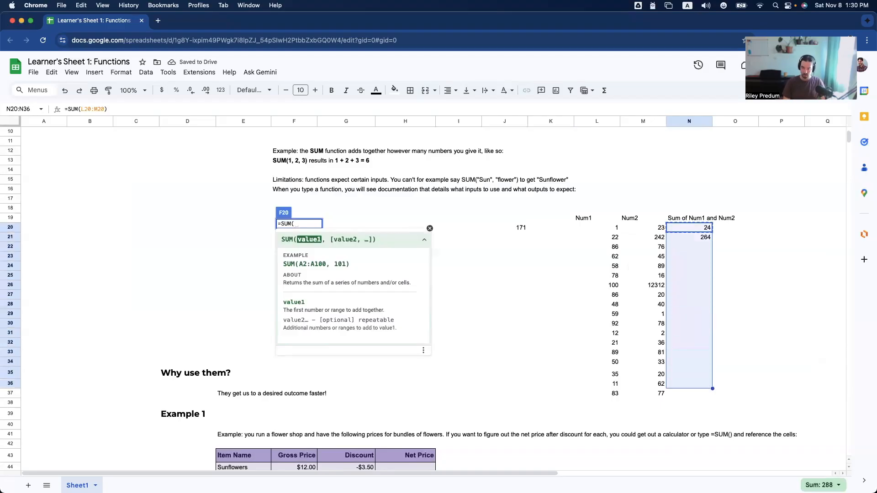
key("super+v")
key("Left")
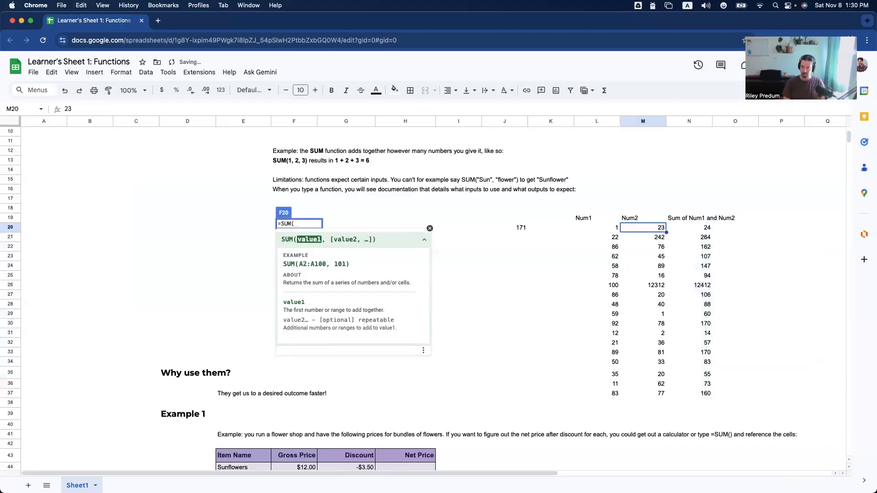
key("Left")
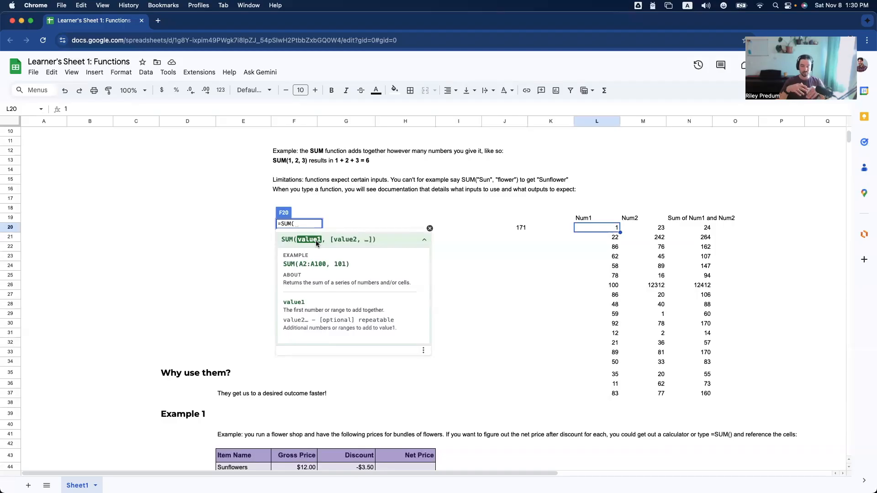
- Switch to Calculator, try a chain of further additions on top of the 264 total, and close it
key("super+Tab")
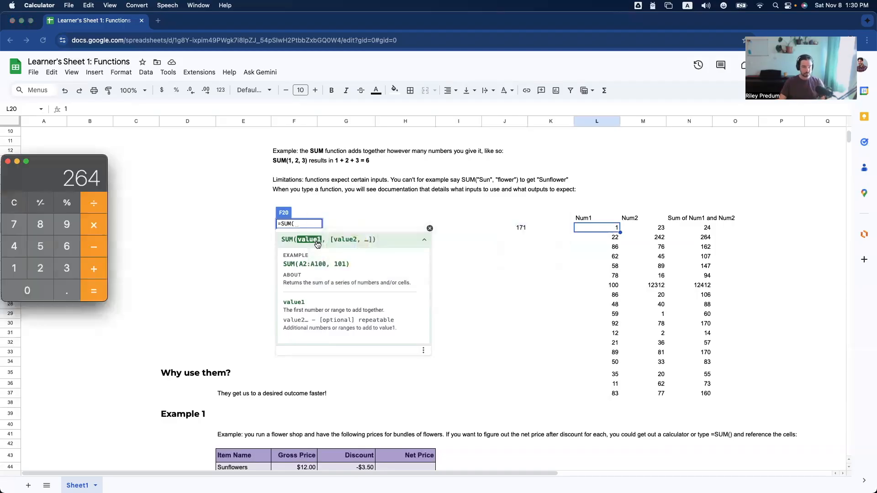
left_click_drag(55, 158, 155, 158)
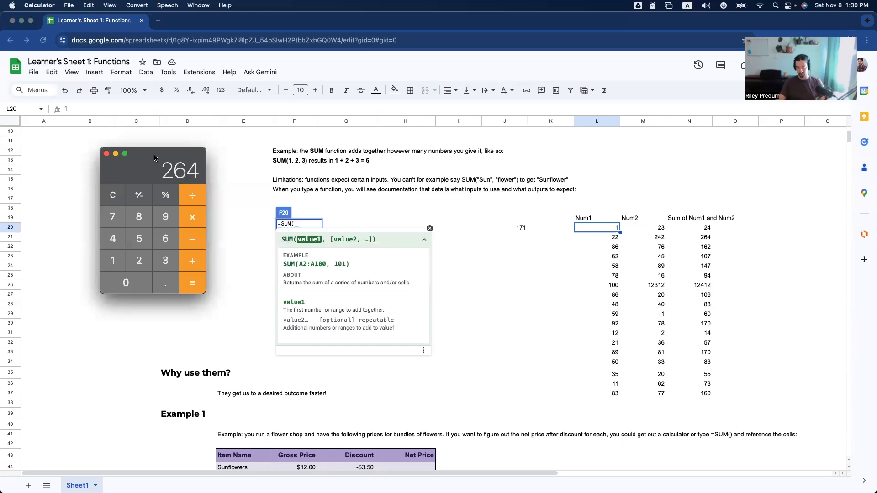
key("plus")
key("6")
key("BackSpace")
key("3")
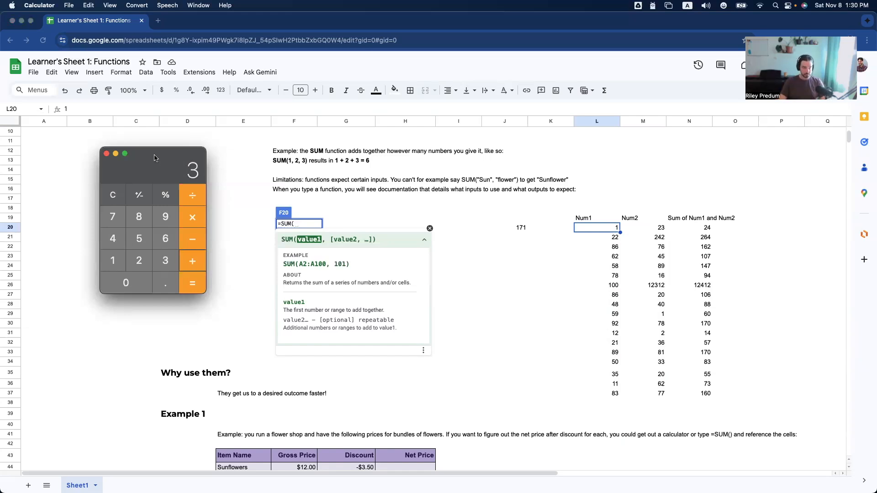
key("Return")
key("plus")
key("plus")
type("278")
key("Return")
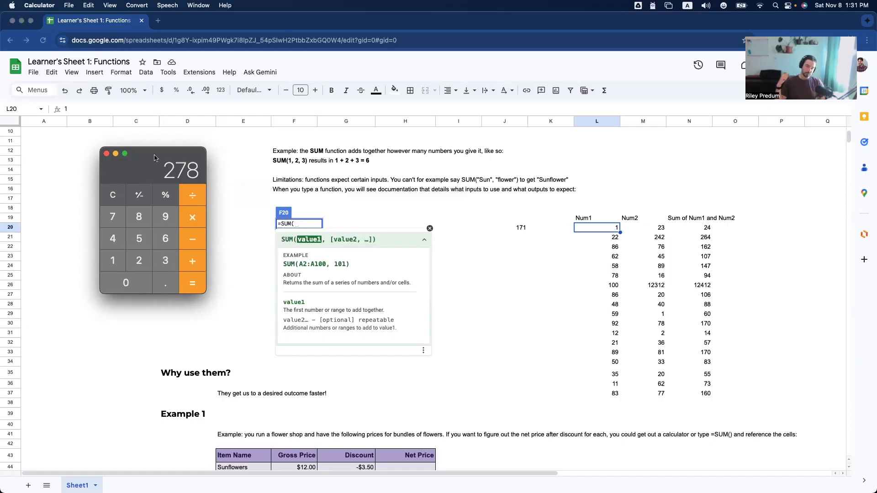
left_click(107, 155)
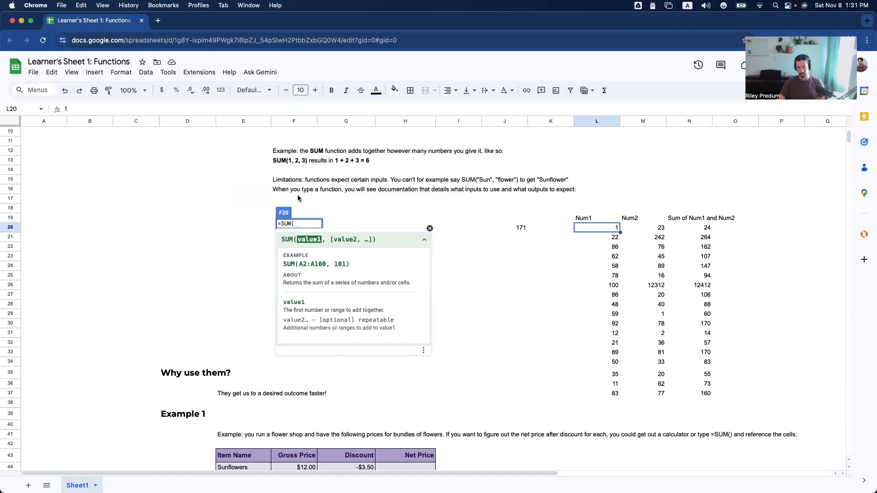
- Clear all the sample numbers, headers and formulas in J19:O37
left_click_drag(516, 218, 740, 399)
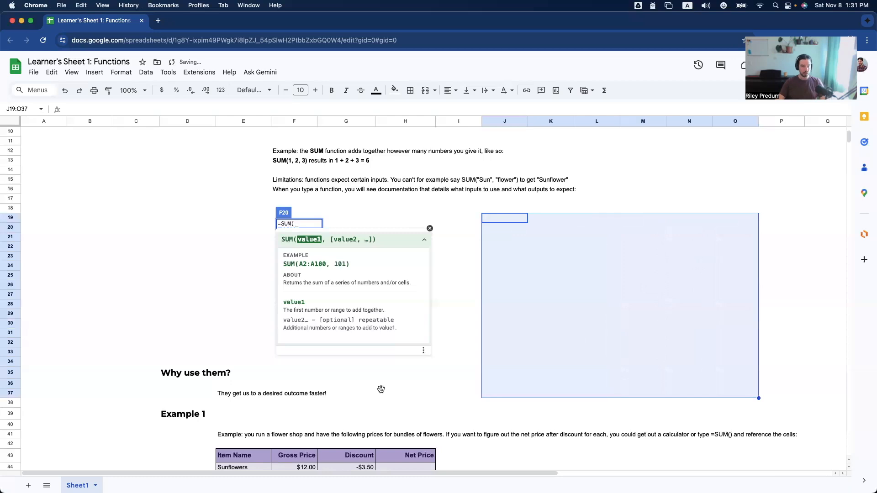
left_click(381, 393)
- Examine the Example 1 flower price table in E43:H48, including its Gross Price, Discount and Net Price columns
scroll(381, 391, "down", 1)
scroll(380, 391, "down", 8)
scroll(381, 384, "up", 3)
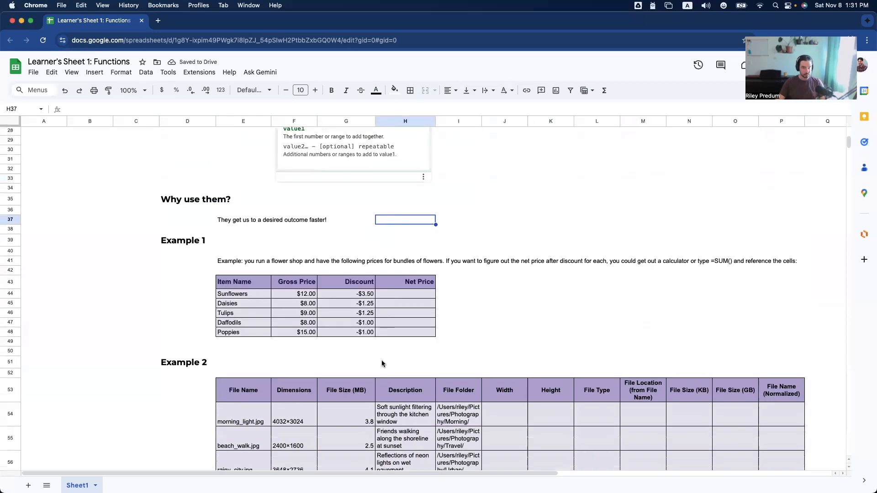
left_click(367, 283)
left_click(381, 284)
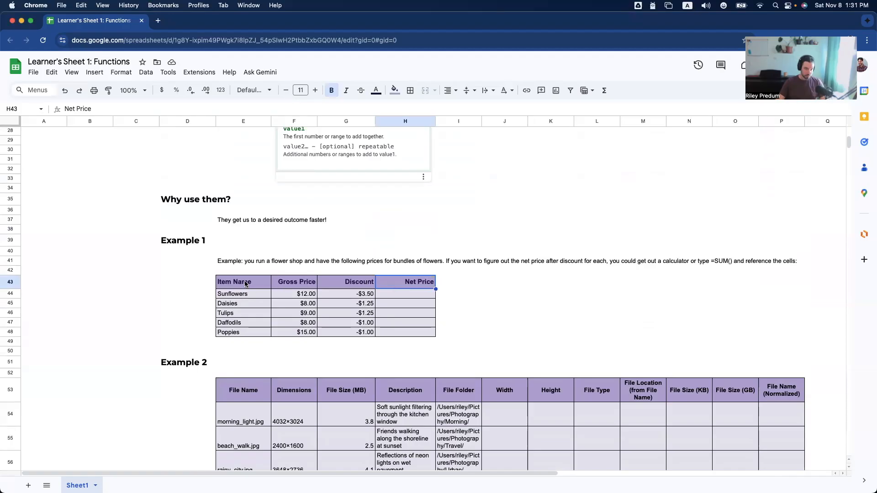
left_click_drag(252, 285, 396, 330)
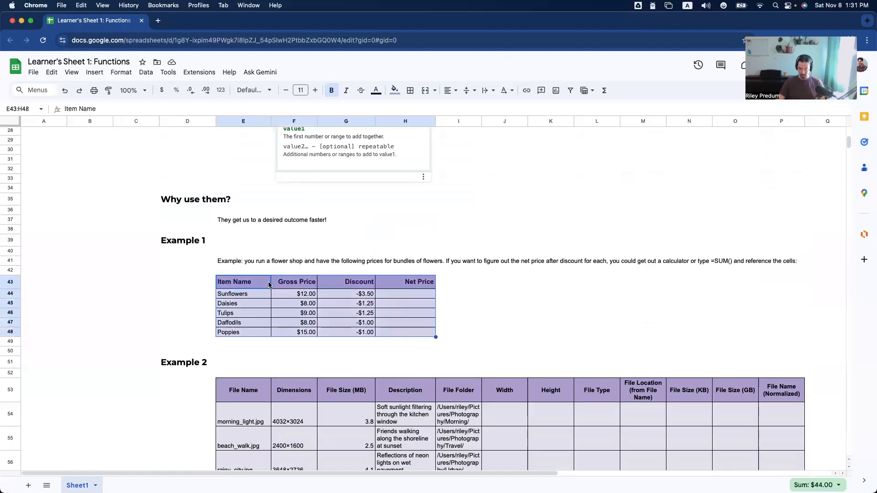
left_click(281, 283)
left_click_drag(360, 283, 365, 332)
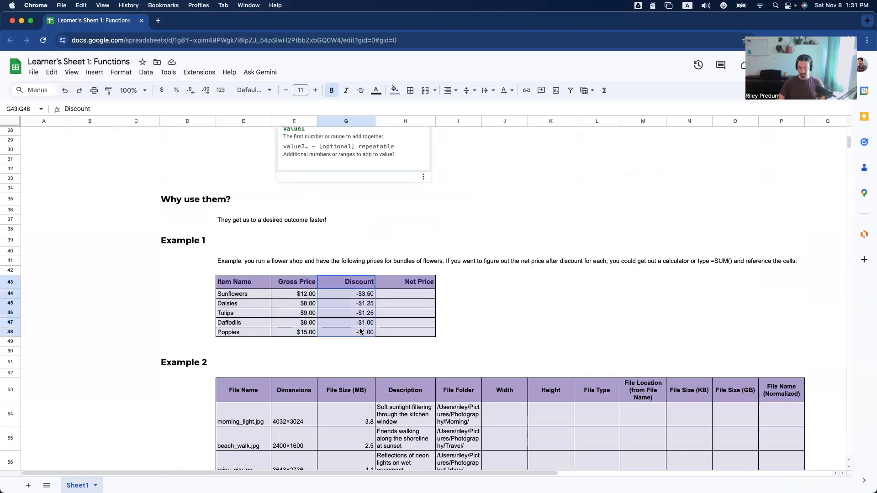
- Calculate the Sunflowers net price in H44 with =SUM(F44:G44), covering its gross price and discount
left_click(423, 284)
left_click(424, 295)
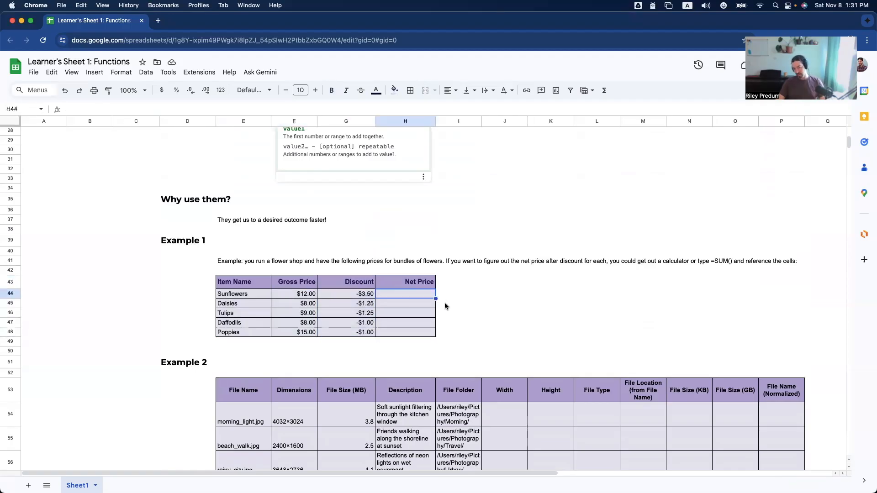
left_click(301, 296)
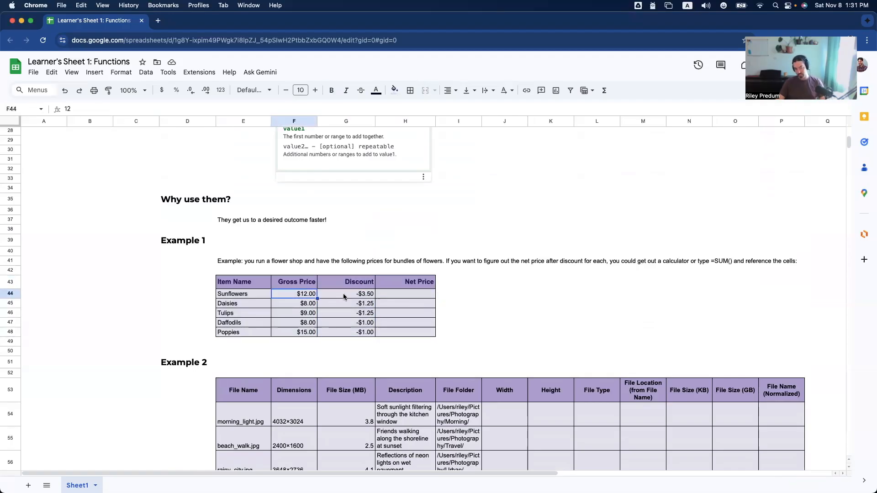
left_click(347, 295)
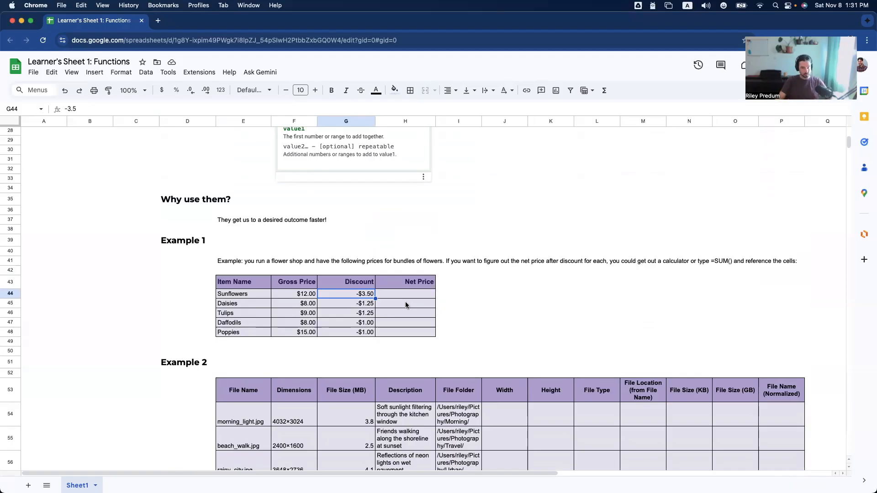
key("Right")
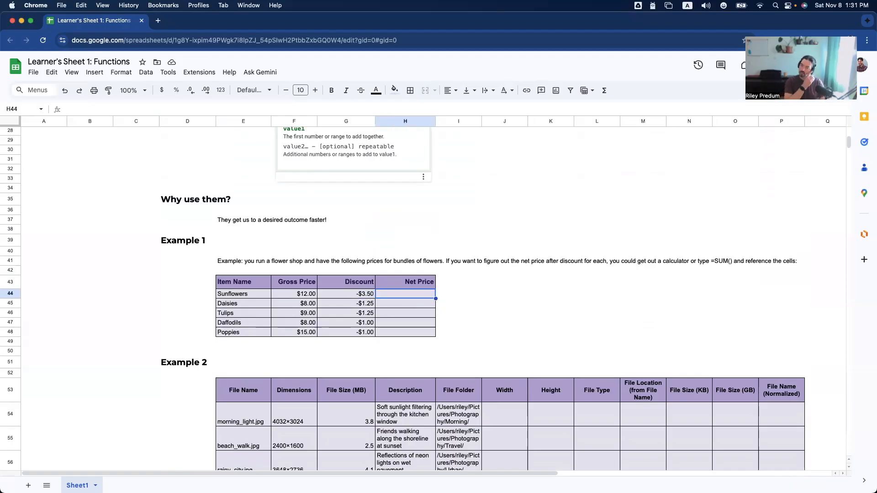
type("=")
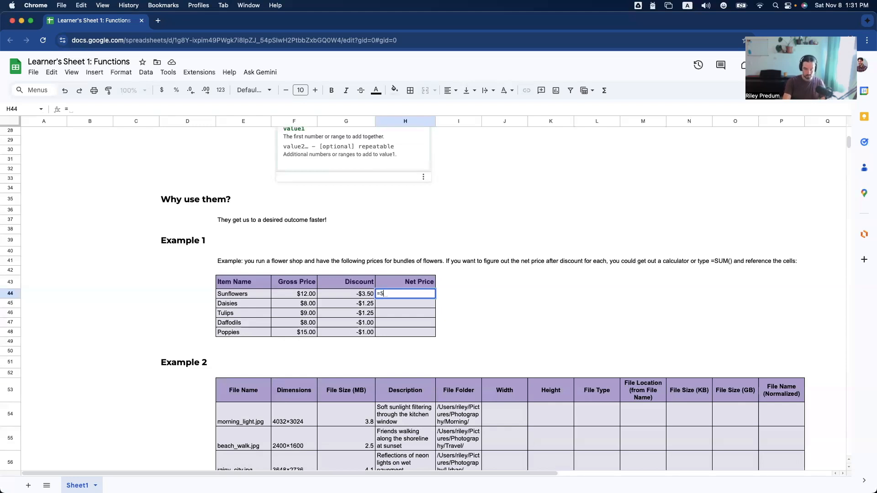
type("SUM(")
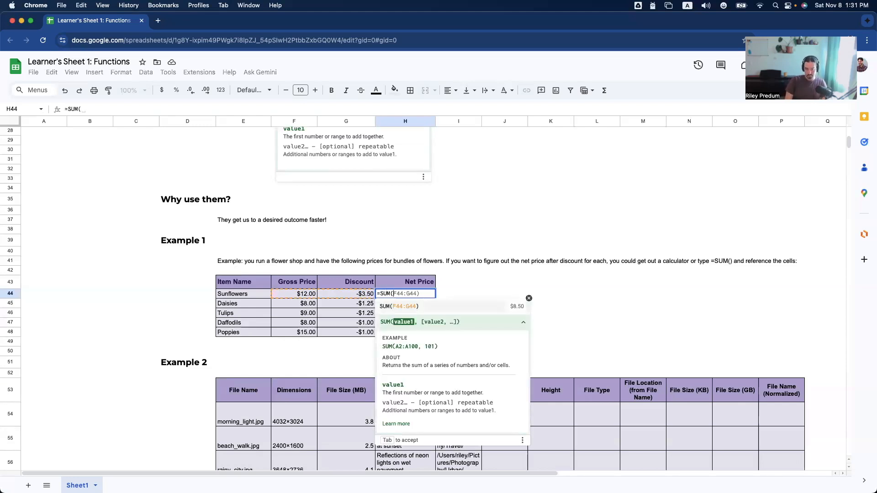
key("Tab")
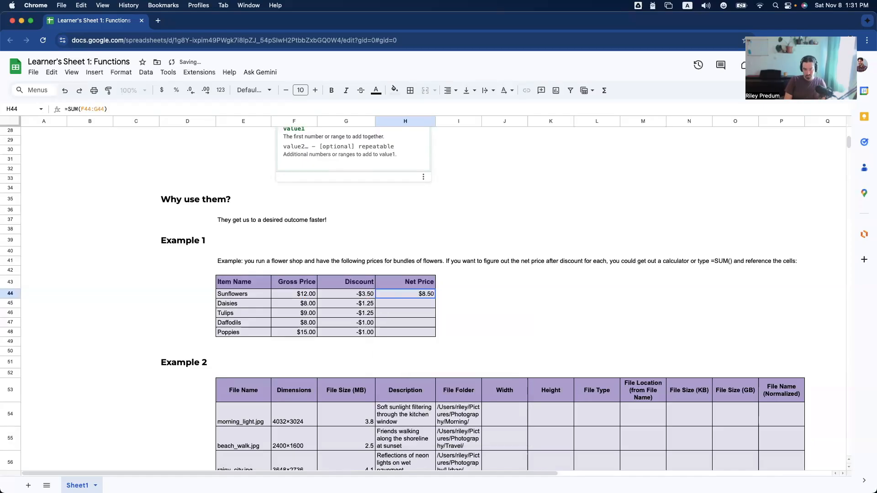
- Replace the Sunflowers net price formula in H44 with the plain addition =F44+G44
type("=")
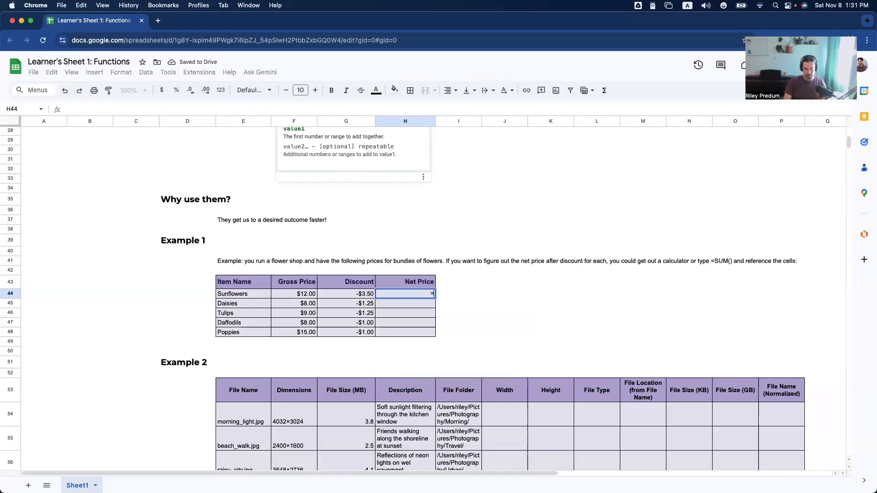
key("Left")
key("Left")
type("=")
key("Left")
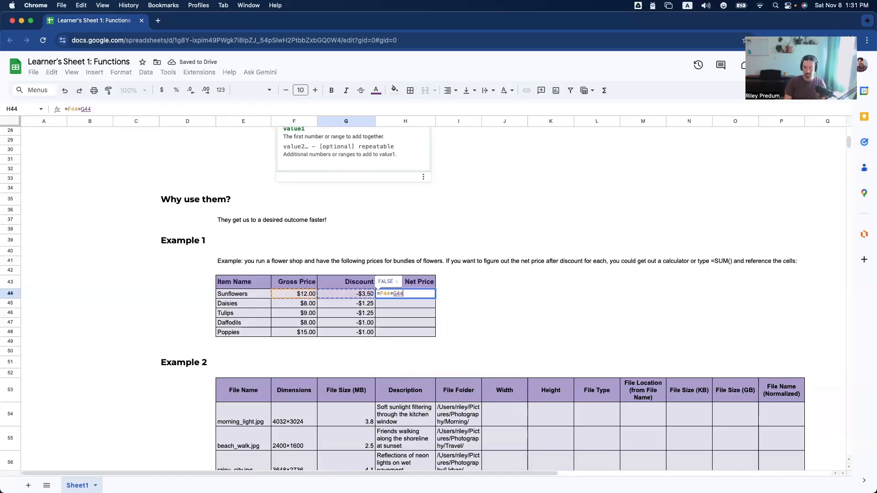
key("BackSpace")
key("BackSpace")
key("BackSpace")
key("BackSpace")
type("+")
key("Left")
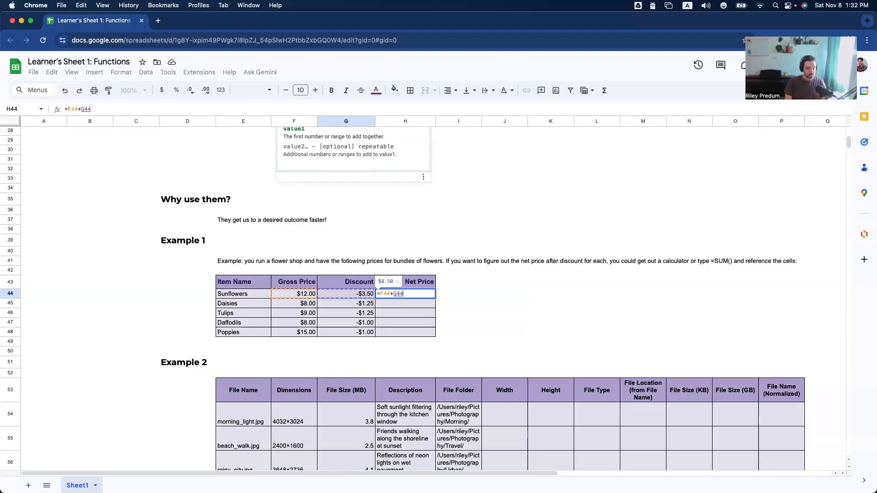
key("Return")
- Replace the plain addition in H44 with =SUM(F44:G44) for the Sunflowers net price
key("Up")
type("=SUM(")
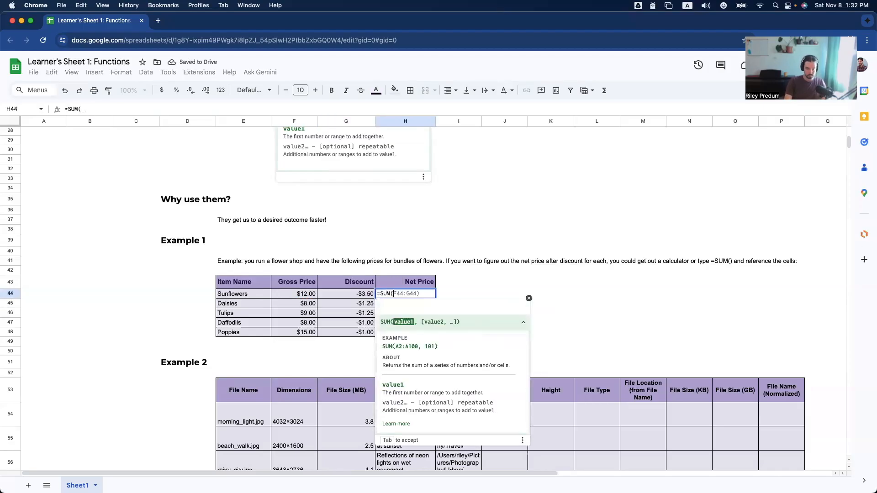
key("Left")
key("shift+Left")
key("Return")
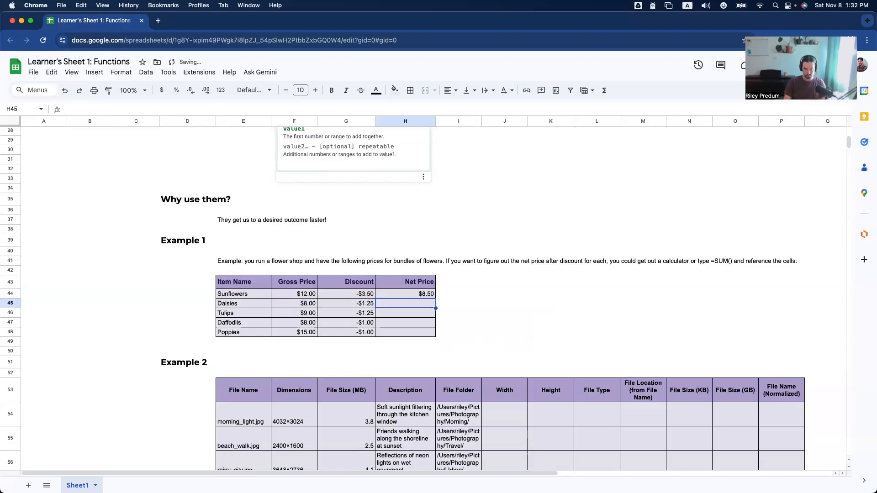
- Copy the Sunflowers net price formula from H44 into the remaining flower rows through H48
key("Up")
key("ctrl+c")
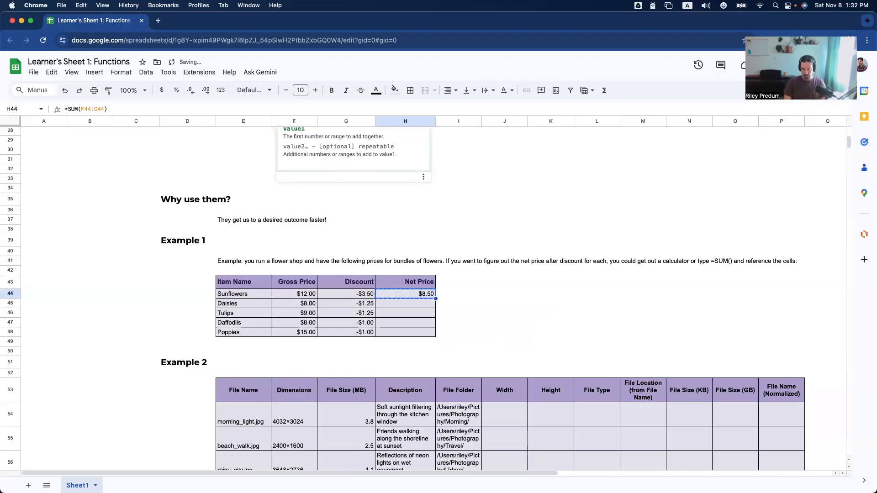
key("shift+Down")
key("shift+Down")
key("shift+Down")
key("shift+Down")
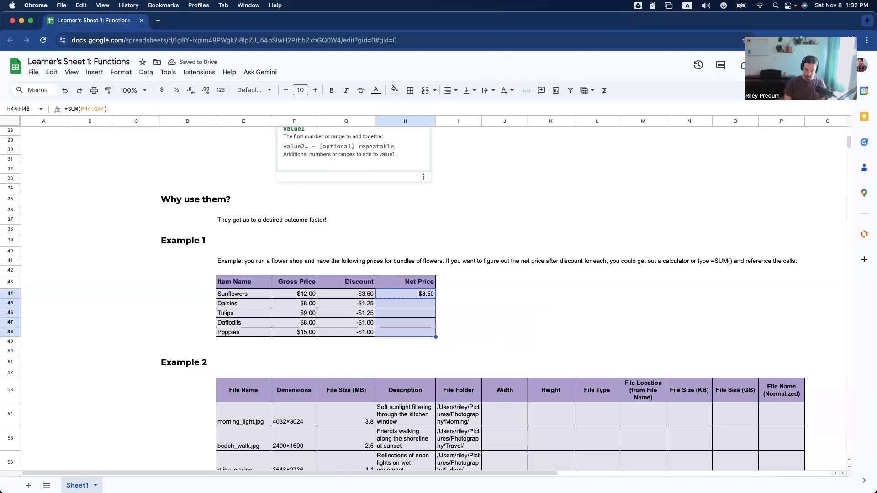
key("super+v")
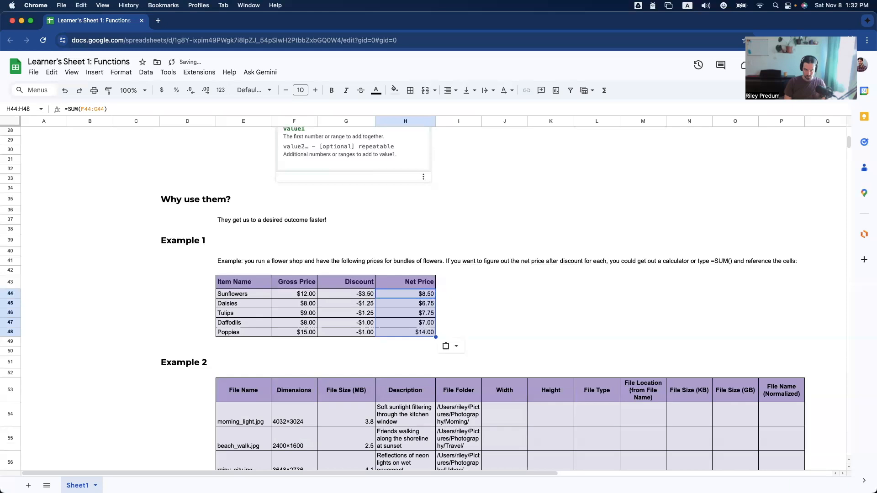
- Examine the Gross Price, Discount and Net Price cells of the Sunflowers and Daisies rows, and the filled Net Price column
key("Left")
key("Left")
key("Right")
key("Left")
key("Right")
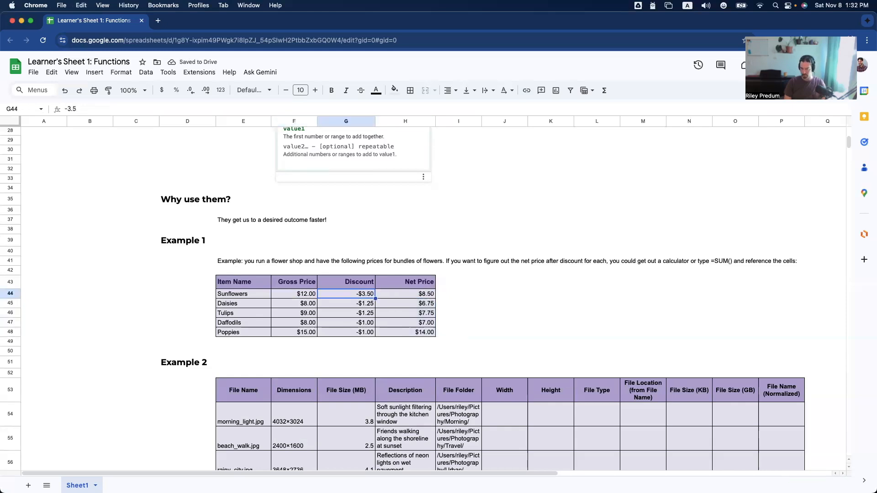
key("Right")
key("Left")
key("Left")
key("Down")
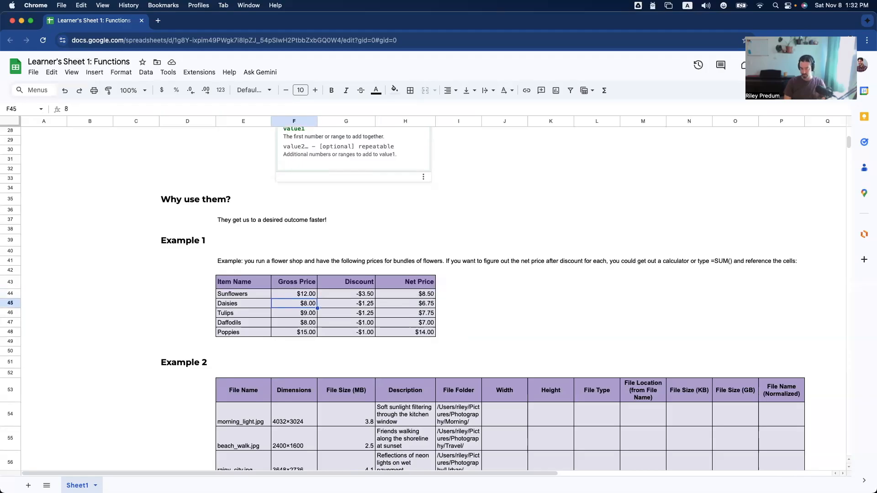
key("Right")
key("Right")
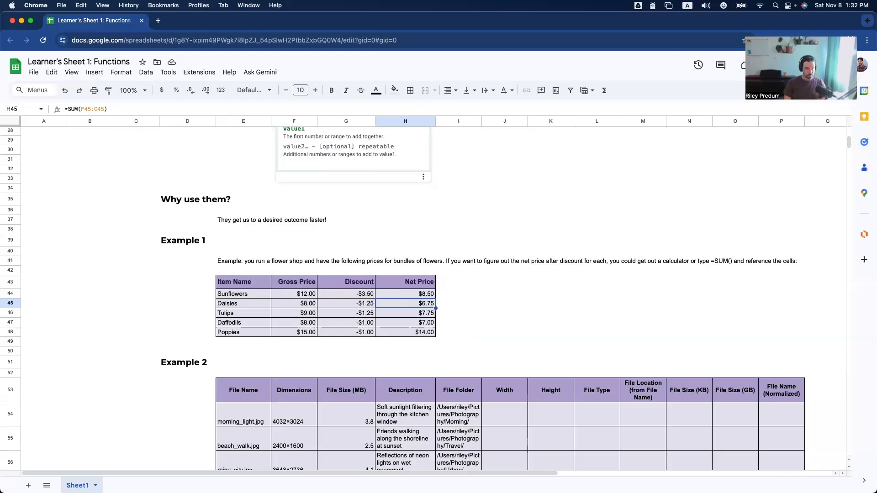
key("Up")
key("Up")
key("shift+Down")
key("shift+Down")
key("shift+Down")
key("shift+Down")
key("shift+Down")
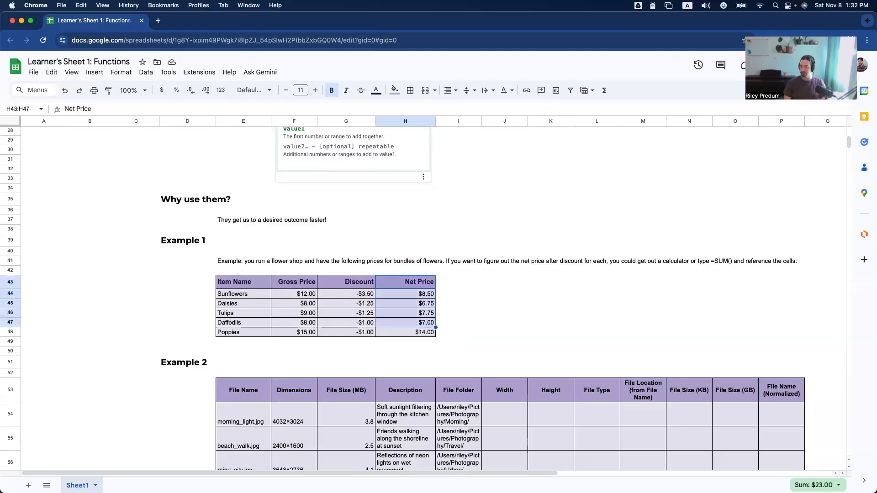